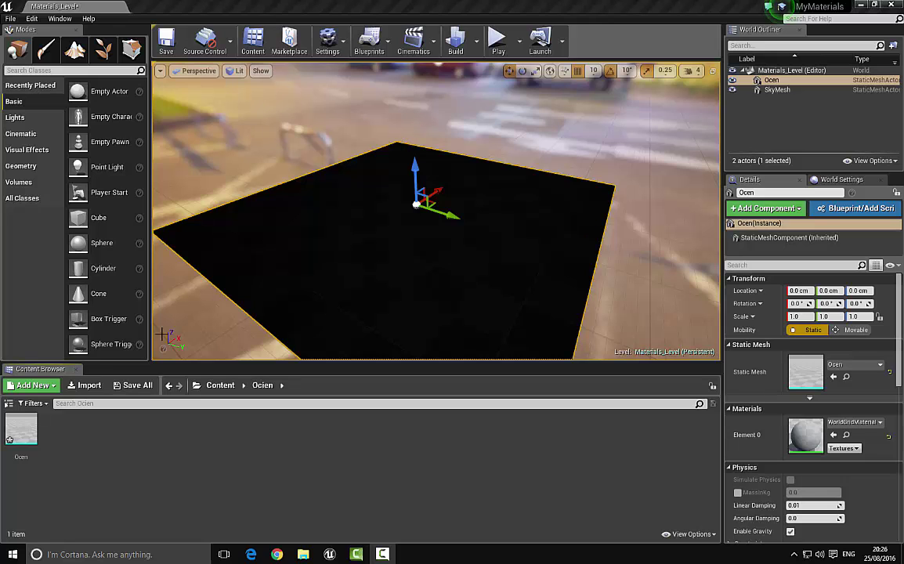
# Step: Open the Ocen static mesh and examine its triangle grid in wireframe view
pyautogui.click(21, 431)
pyautogui.moveTo(289, 230); pyautogui.dragTo(298, 157, button='right')
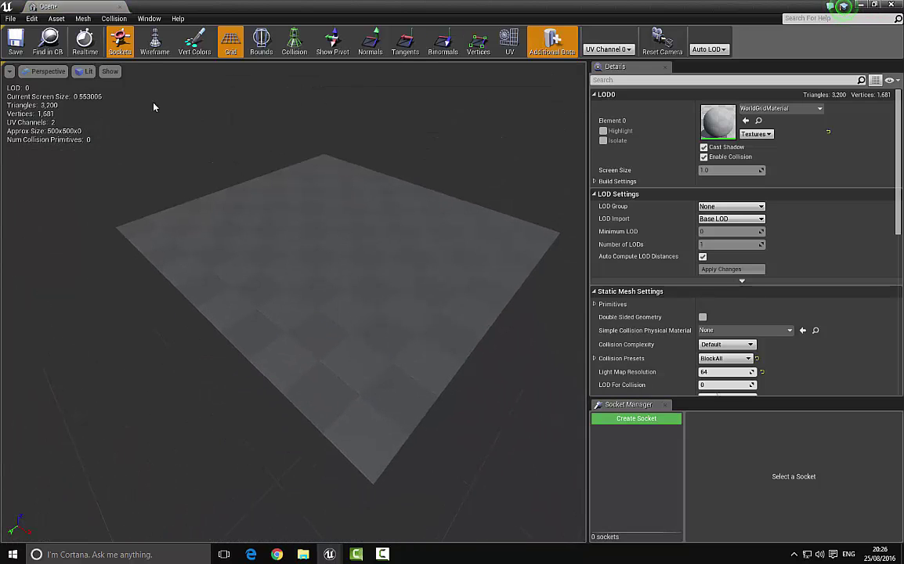
pyautogui.click(154, 41)
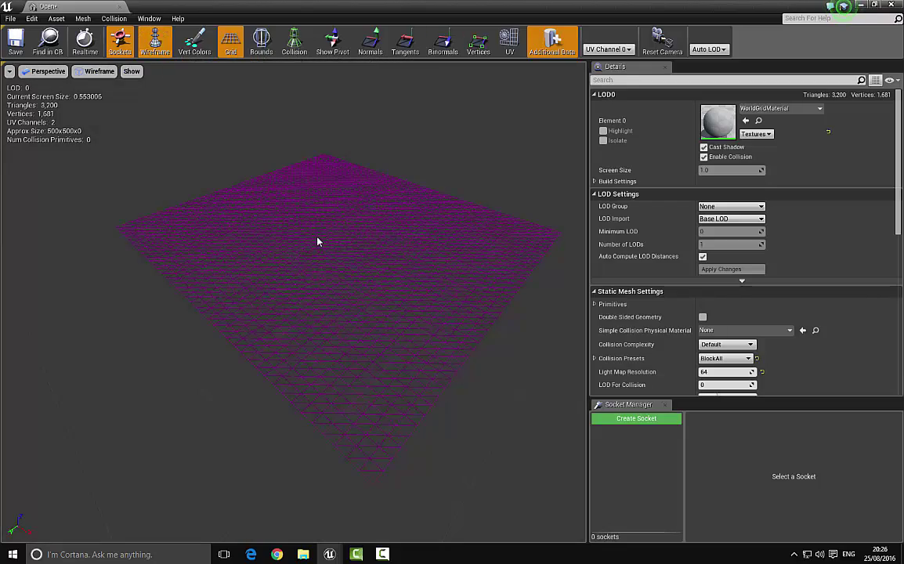
pyautogui.moveTo(319, 242); pyautogui.dragTo(319, 223)
pyautogui.moveTo(318, 223)
pyautogui.mouseDown(button='right')
pyautogui.moveTo(319, 254)
pyautogui.moveTo(319, 240)
pyautogui.mouseUp(button='right')
pyautogui.moveTo(400, 239); pyautogui.dragTo(400, 290, button='right')
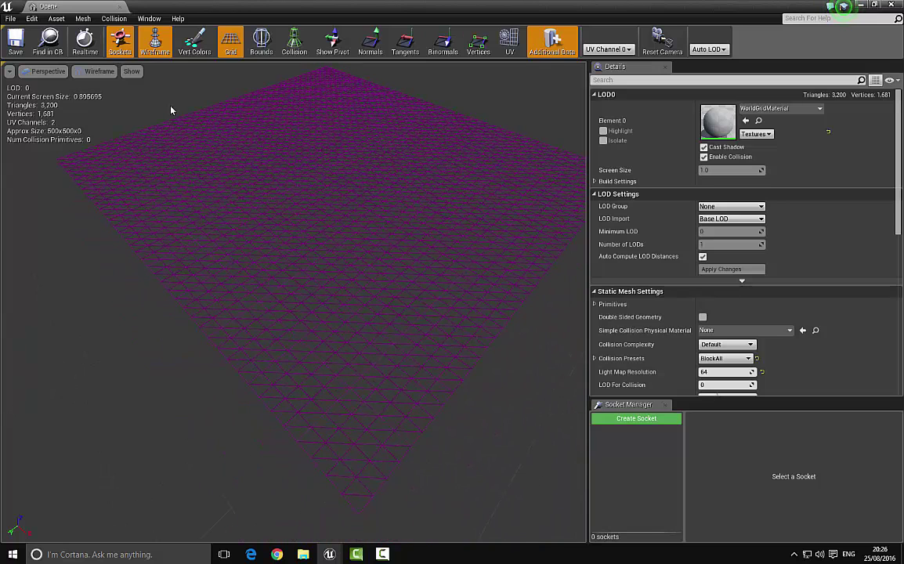
# Step: Turn off the wireframe display and close the Ocen mesh editor
pyautogui.click(155, 48)
pyautogui.click(874, 4)
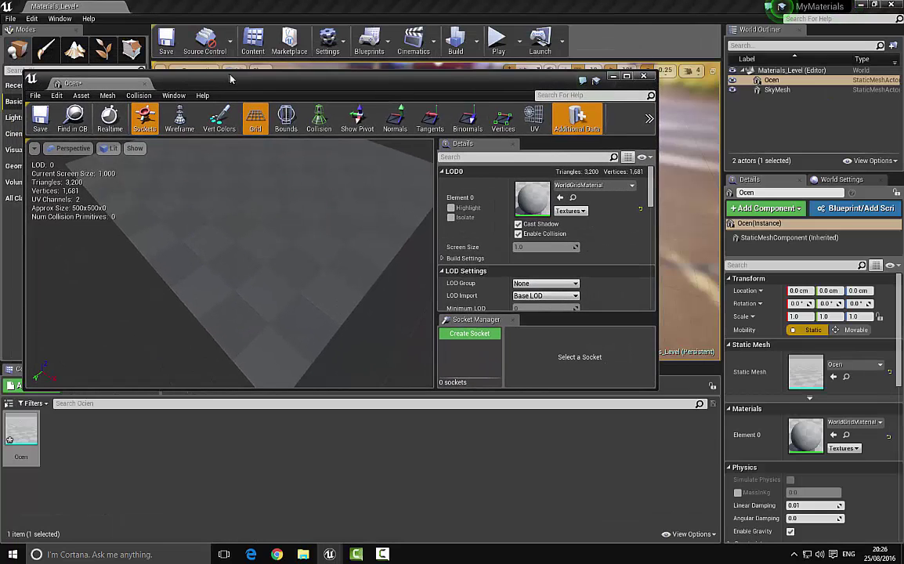
pyautogui.click(645, 76)
# Step: Create a material function named Water_Waves_Directions in the Ocien folder
pyautogui.click(160, 458)
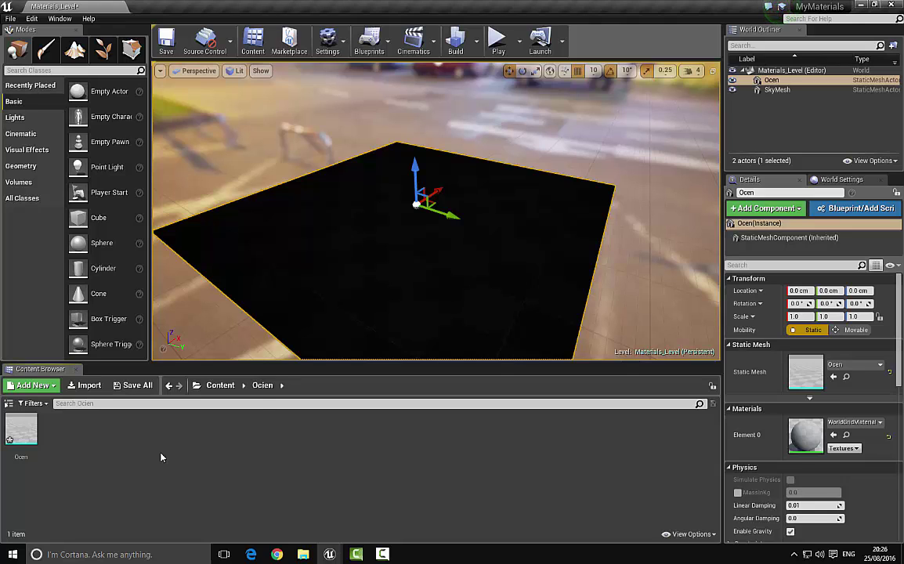
pyautogui.rightClick(160, 458)
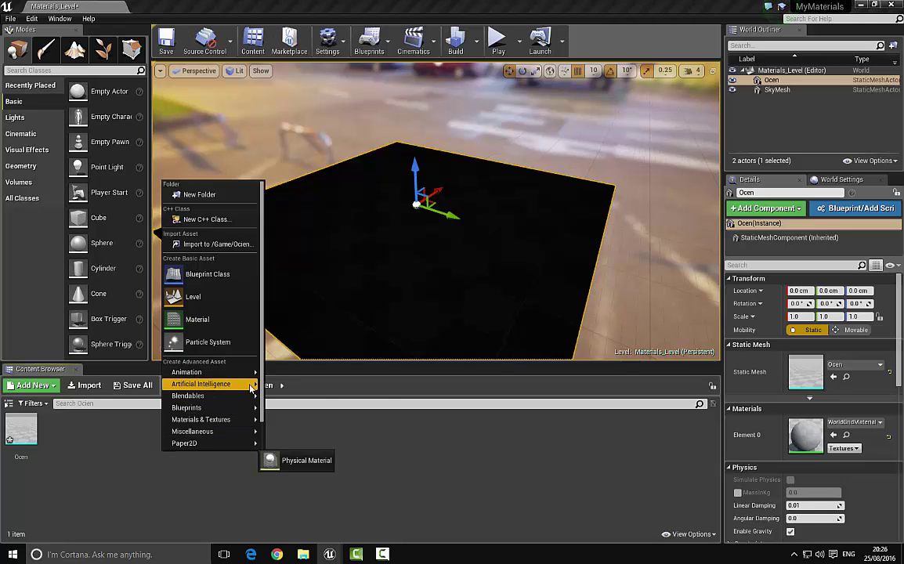
pyautogui.moveTo(239, 421)
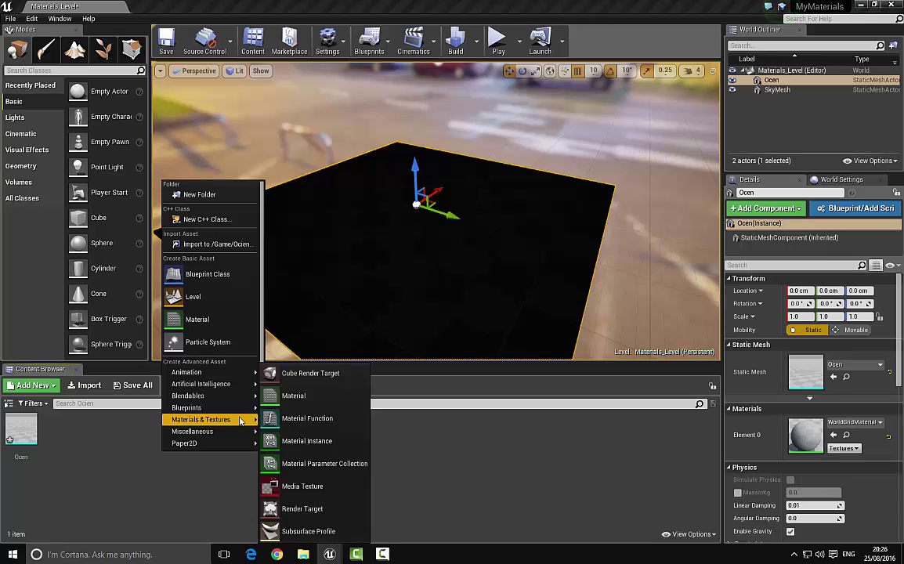
pyautogui.click(334, 423)
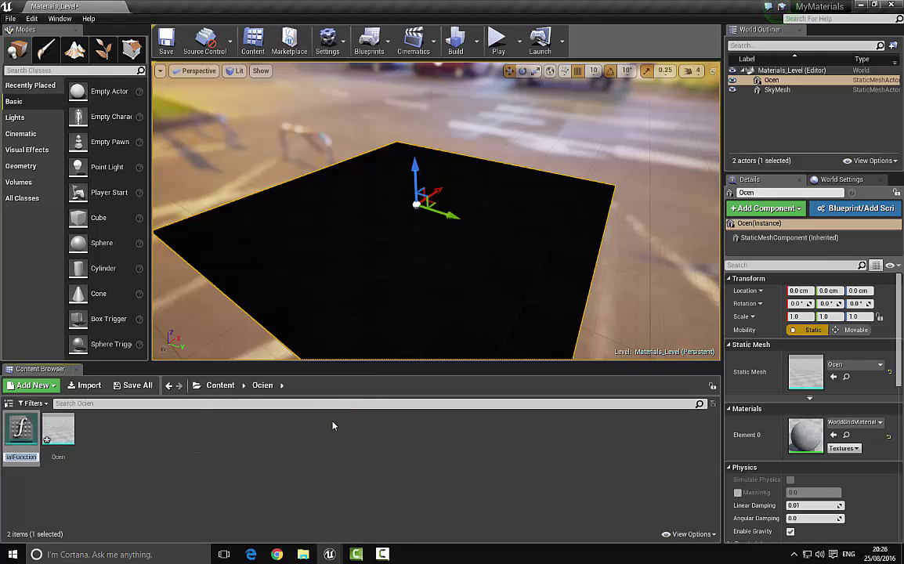
pyautogui.write('Water')
pyautogui.write('_Waves')
pyautogui.write('_D')
pyautogui.write('irectio')
pyautogui.write('ns')
pyautogui.press('Return')
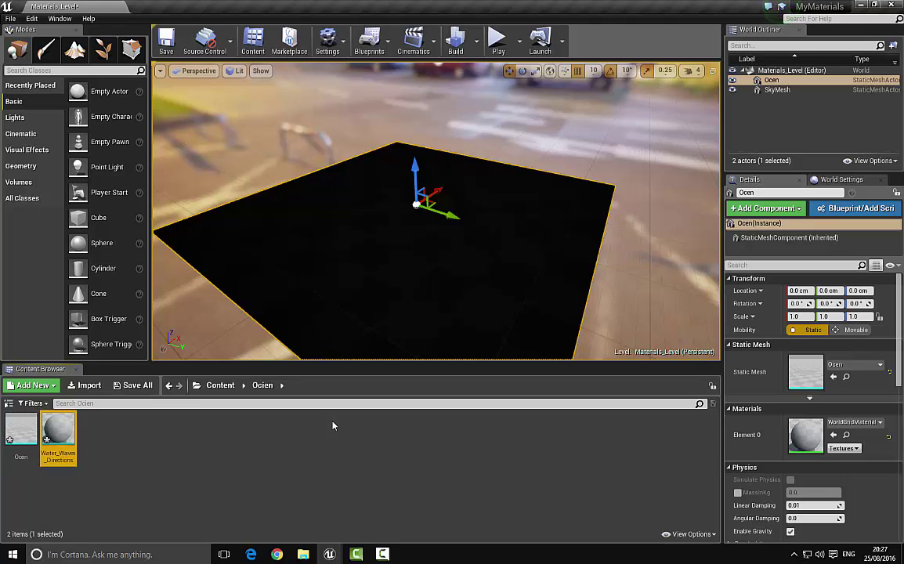
# Step: Open the Water_Waves_Directions material function in a maximized editor window
pyautogui.doubleClick(58, 449)
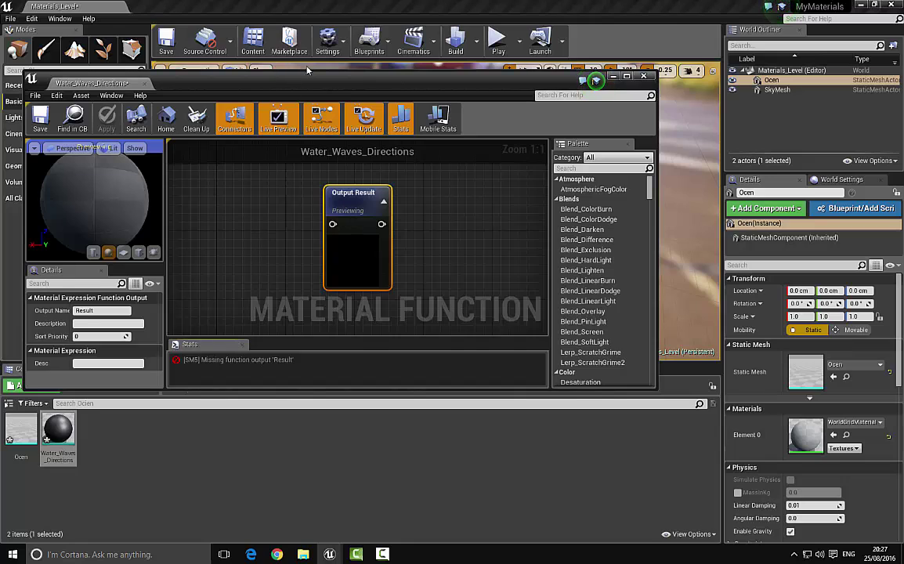
pyautogui.doubleClick(313, 82)
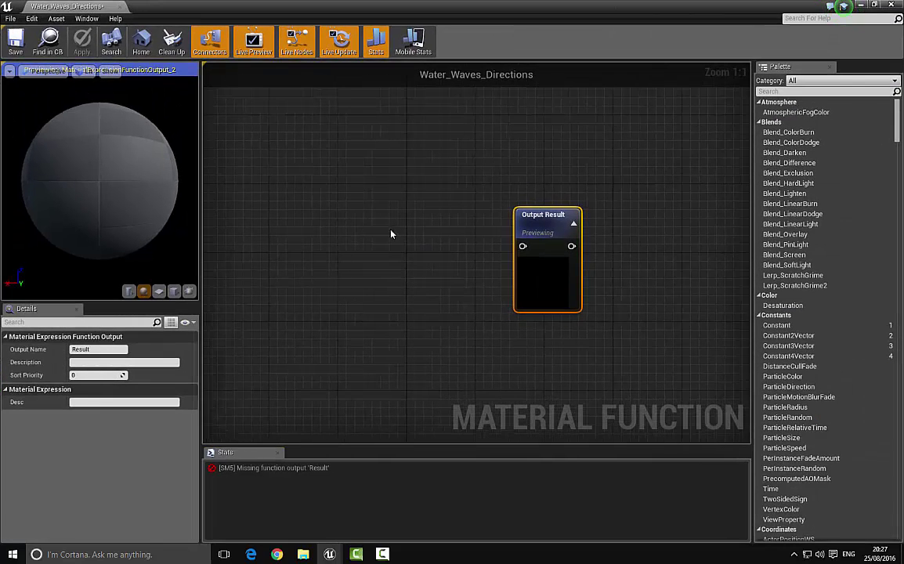
pyautogui.moveTo(436, 234); pyautogui.dragTo(455, 260, button='right')
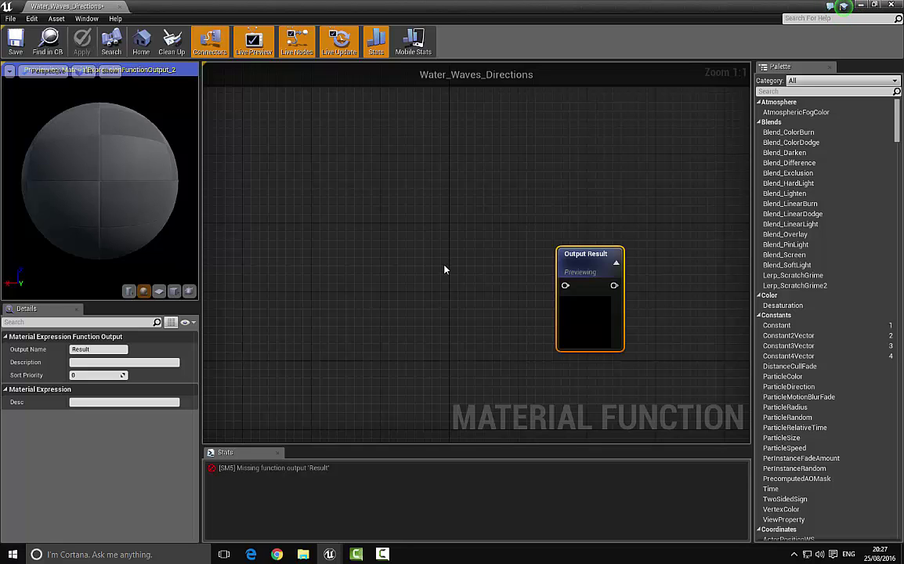
# Step: Place three Add nodes before the Output Result node, one close to it and two stacked further back
pyautogui.click(458, 273)
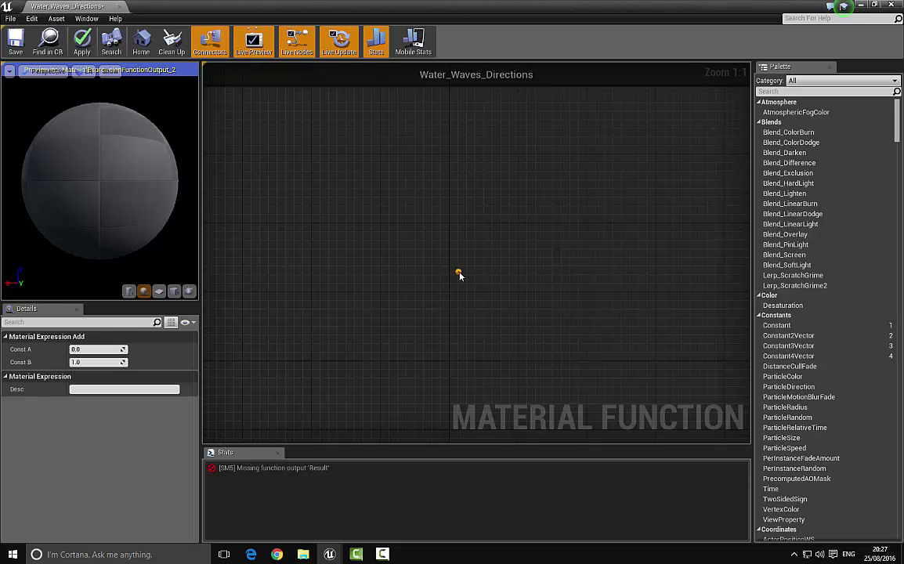
pyautogui.click(382, 192)
pyautogui.click(394, 399)
pyautogui.moveTo(385, 325); pyautogui.dragTo(444, 269, button='right')
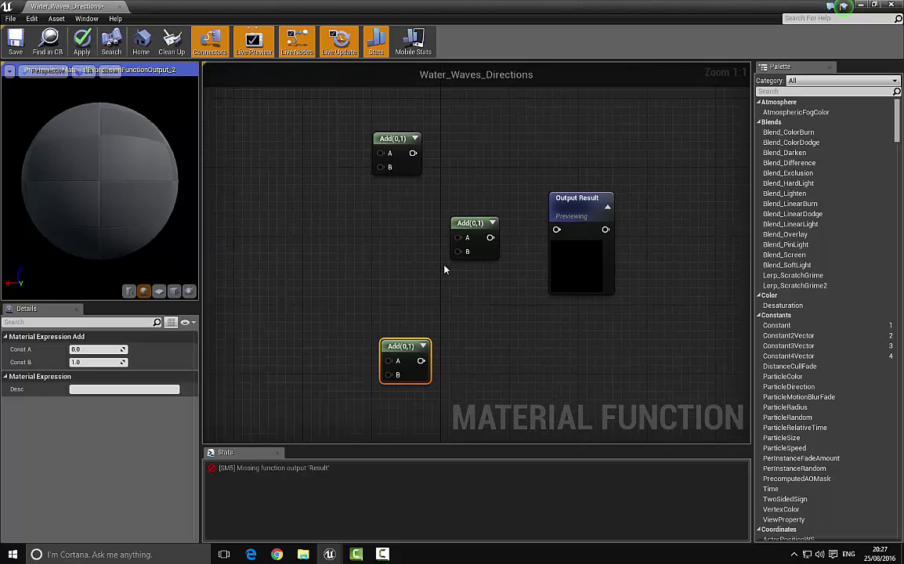
# Step: Wire the two rear Add nodes into A and B of the third Add, and connect its output to Output Result
pyautogui.moveTo(421, 361); pyautogui.dragTo(353, 140)
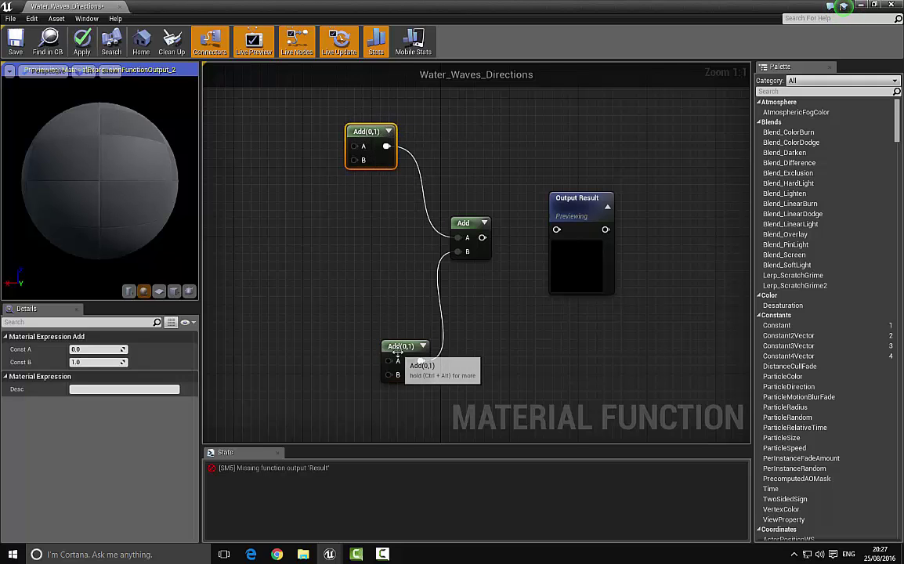
pyautogui.moveTo(397, 354); pyautogui.dragTo(363, 337)
pyautogui.moveTo(482, 237); pyautogui.dragTo(556, 229)
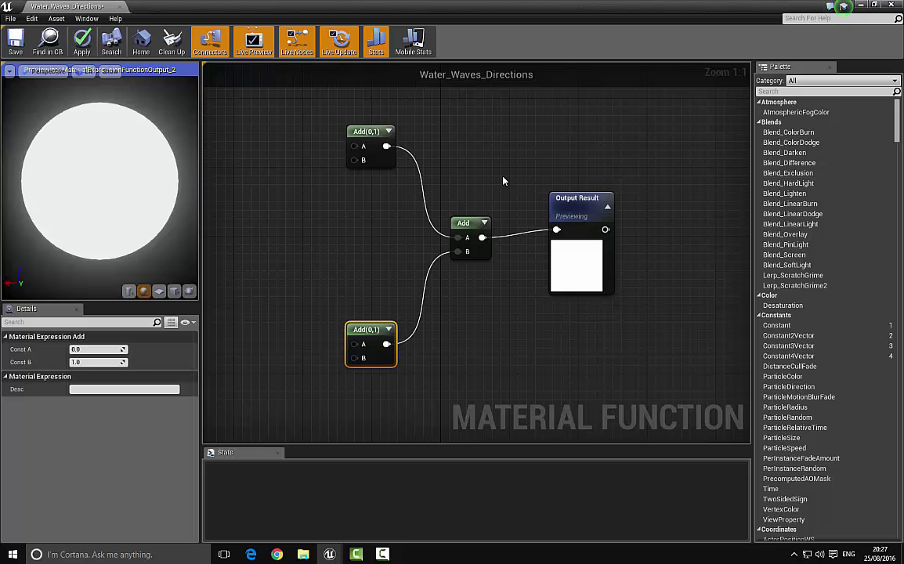
# Step: Add two Texture Sample nodes stacked in front of the upper rear Add node
pyautogui.moveTo(338, 174); pyautogui.dragTo(464, 236, button='right')
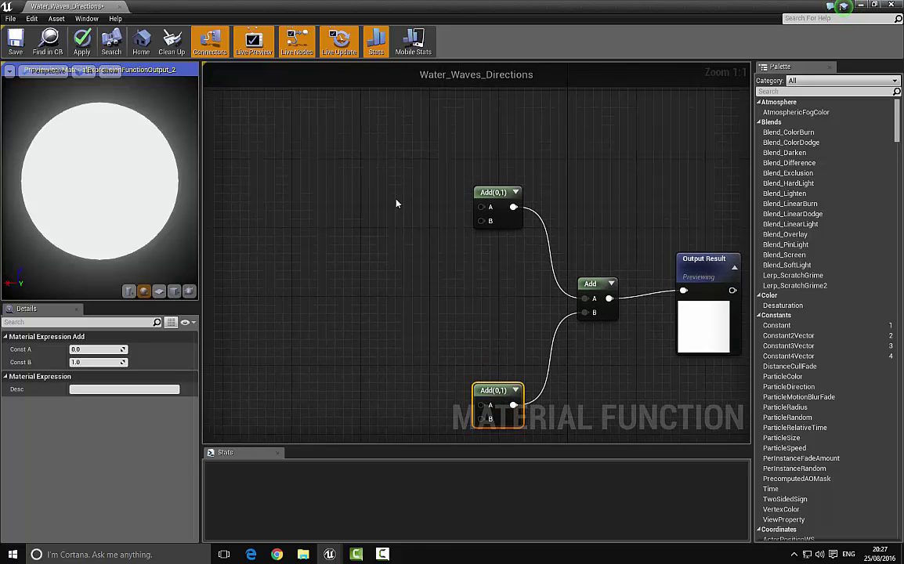
pyautogui.click(391, 201)
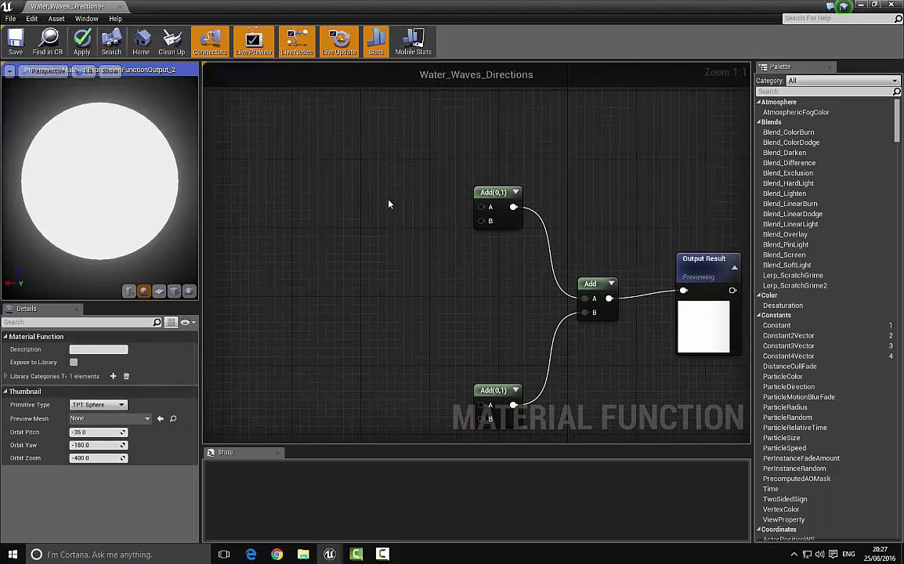
pyautogui.click(345, 125)
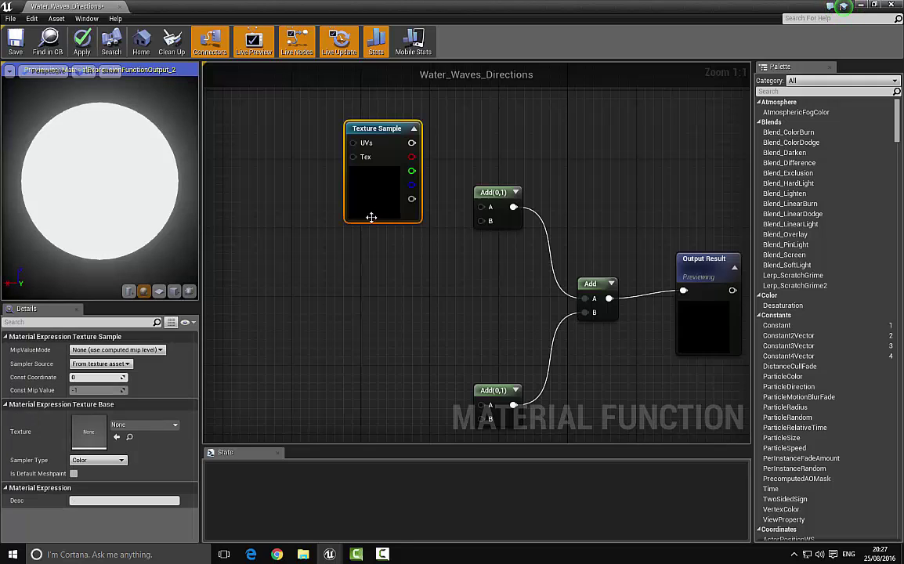
pyautogui.click(373, 256)
pyautogui.moveTo(412, 262); pyautogui.dragTo(384, 248)
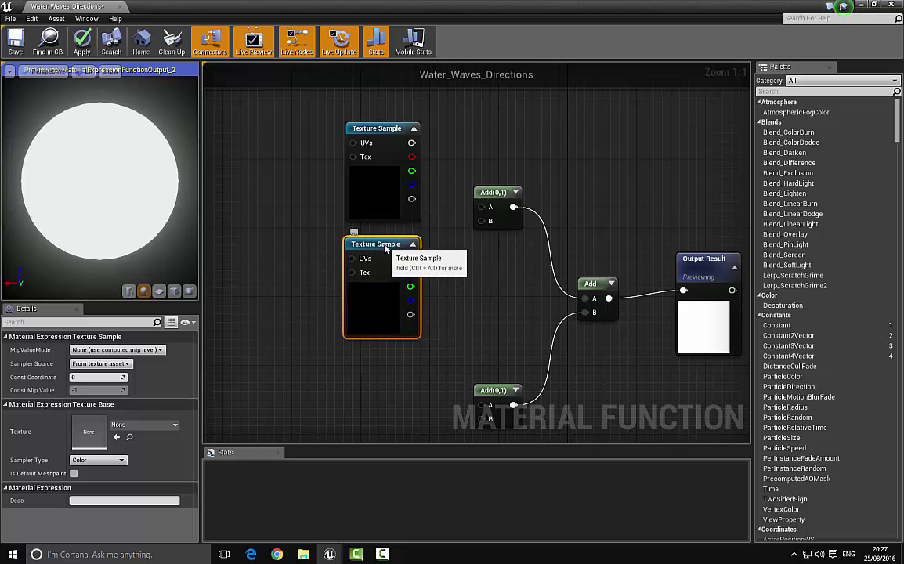
pyautogui.moveTo(282, 211); pyautogui.dragTo(376, 269)
# Step: Add two more Texture Sample nodes and align them in front of the lower rear Add node
pyautogui.moveTo(376, 270); pyautogui.dragTo(423, 104, button='right')
pyautogui.click(397, 192)
pyautogui.click(389, 321)
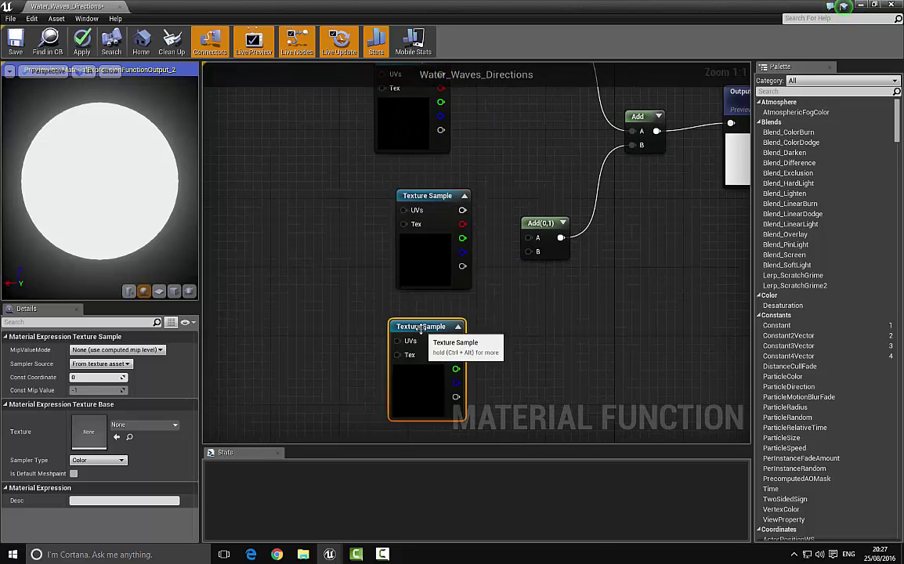
pyautogui.moveTo(421, 328); pyautogui.dragTo(430, 315)
pyautogui.moveTo(337, 253); pyautogui.dragTo(429, 358)
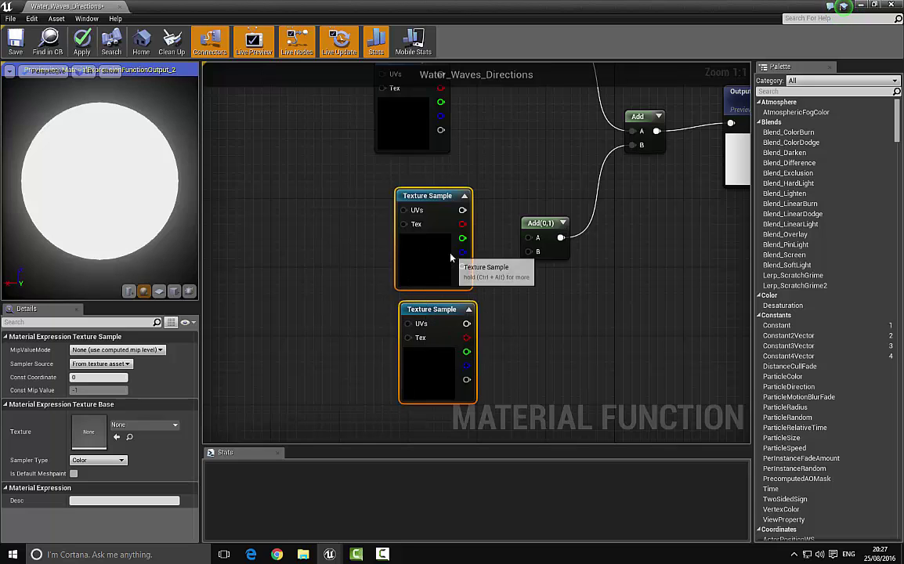
pyautogui.moveTo(449, 257); pyautogui.dragTo(428, 249)
# Step: Connect each pair of Texture Sample outputs to the A and B inputs of its neighbouring Add node
pyautogui.moveTo(531, 239); pyautogui.dragTo(441, 203)
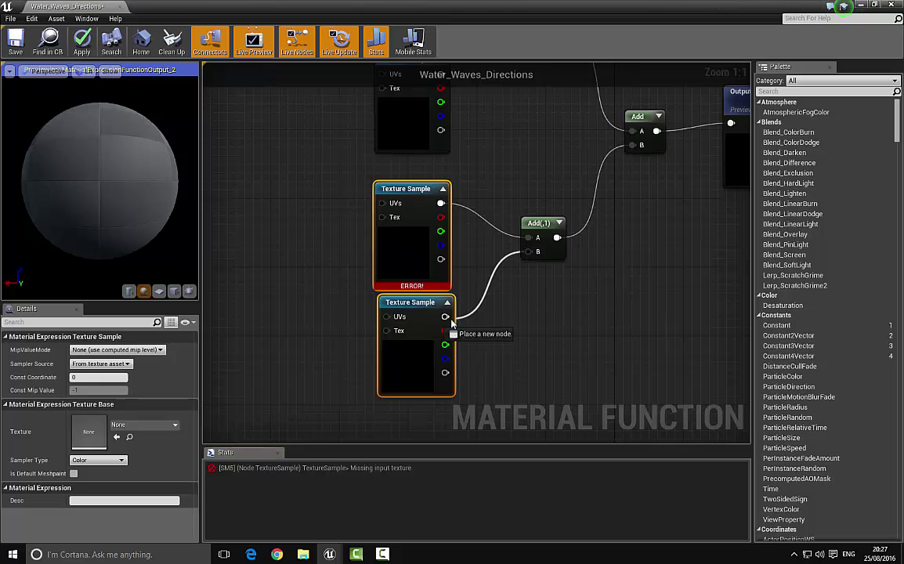
pyautogui.moveTo(452, 145); pyautogui.dragTo(484, 294, button='right')
pyautogui.moveTo(512, 267); pyautogui.dragTo(424, 172)
# Step: Place four Panner nodes, one in front of each Texture Sample node
pyautogui.click(296, 191)
pyautogui.moveTo(296, 190); pyautogui.dragTo(462, 209, button='right')
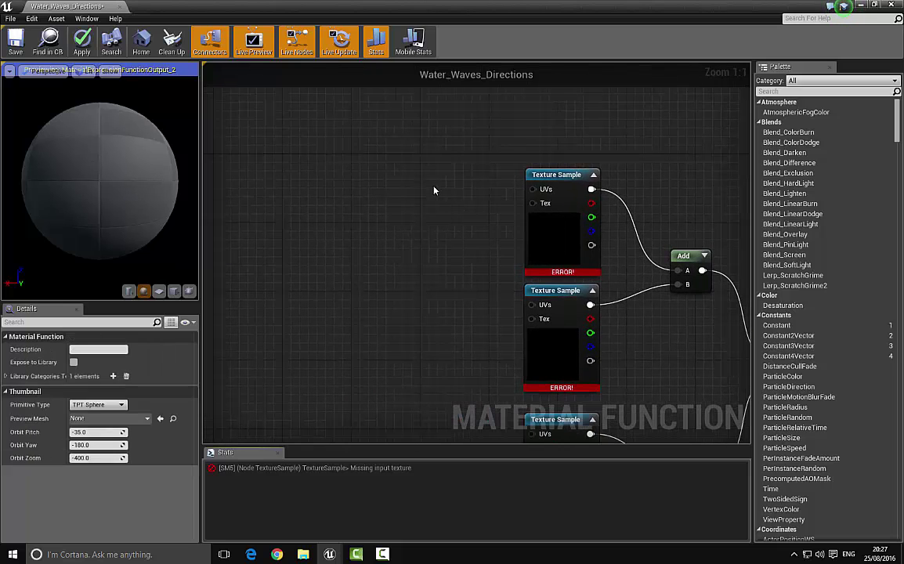
pyautogui.click(387, 182)
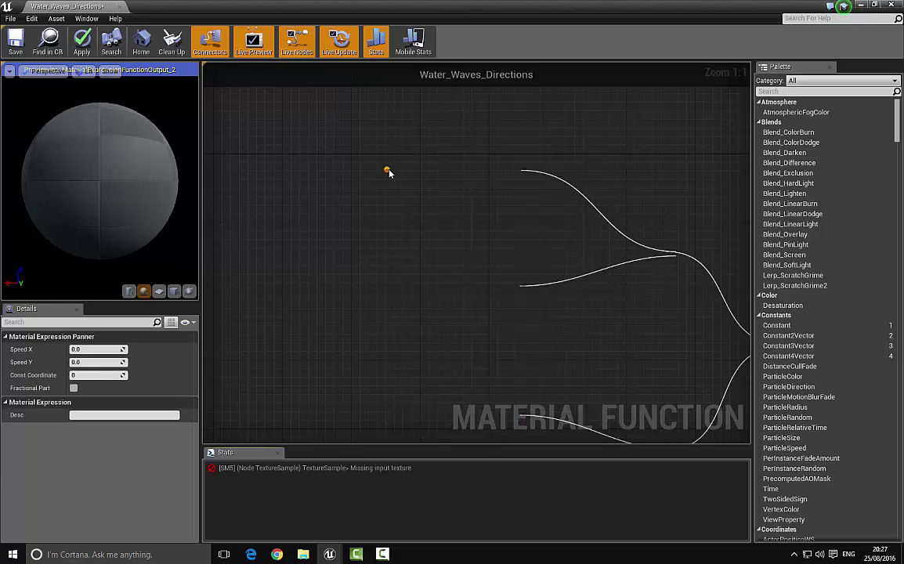
pyautogui.click(382, 305)
pyautogui.moveTo(354, 268); pyautogui.dragTo(373, 113, button='right')
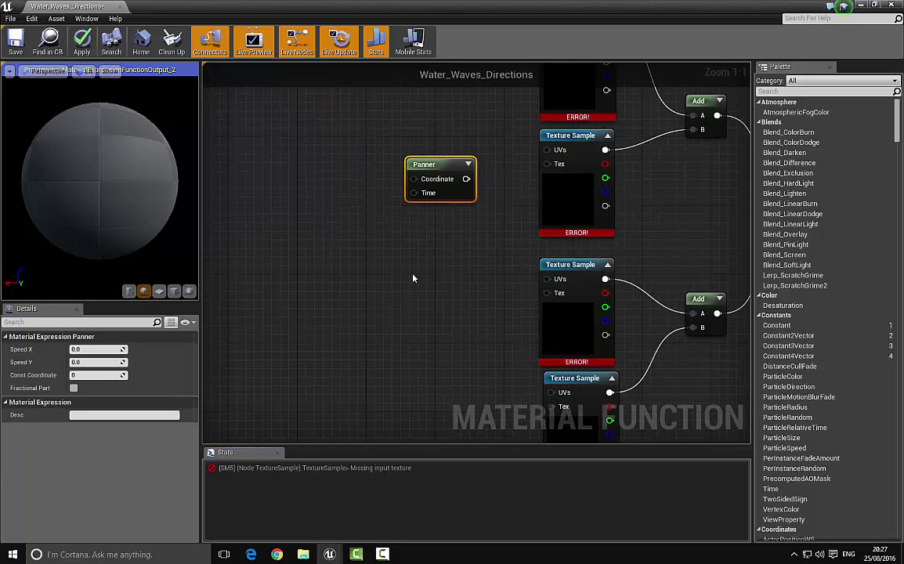
pyautogui.click(413, 276)
pyautogui.moveTo(372, 284); pyautogui.dragTo(363, 148, button='right')
pyautogui.hotkey('ctrl', 'c')
pyautogui.hotkey('ctrl', 'v')
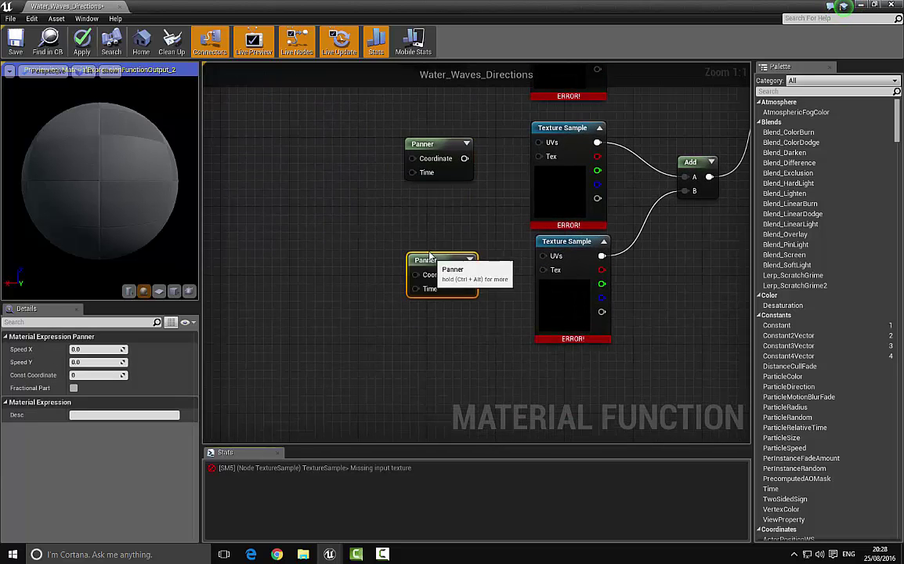
pyautogui.click(435, 143)
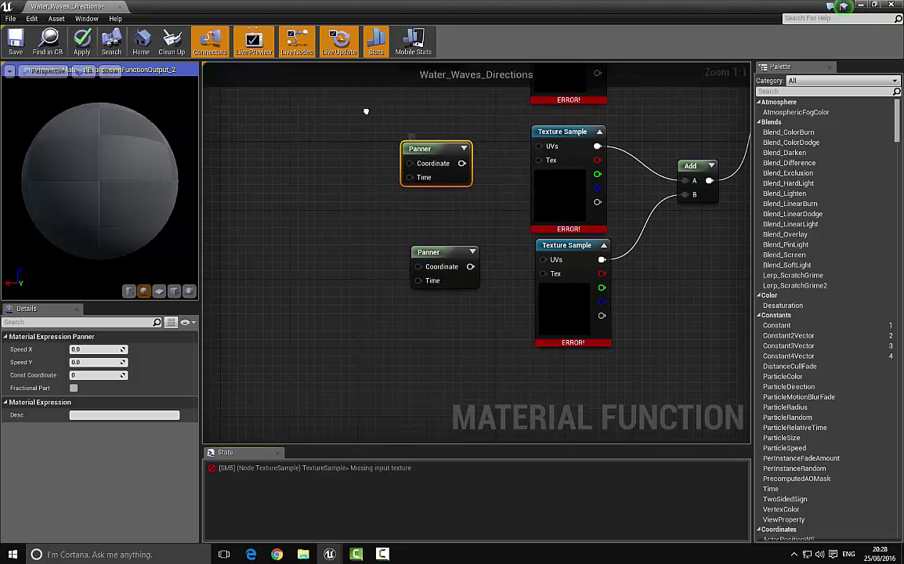
pyautogui.moveTo(365, 112); pyautogui.dragTo(461, 288, button='right')
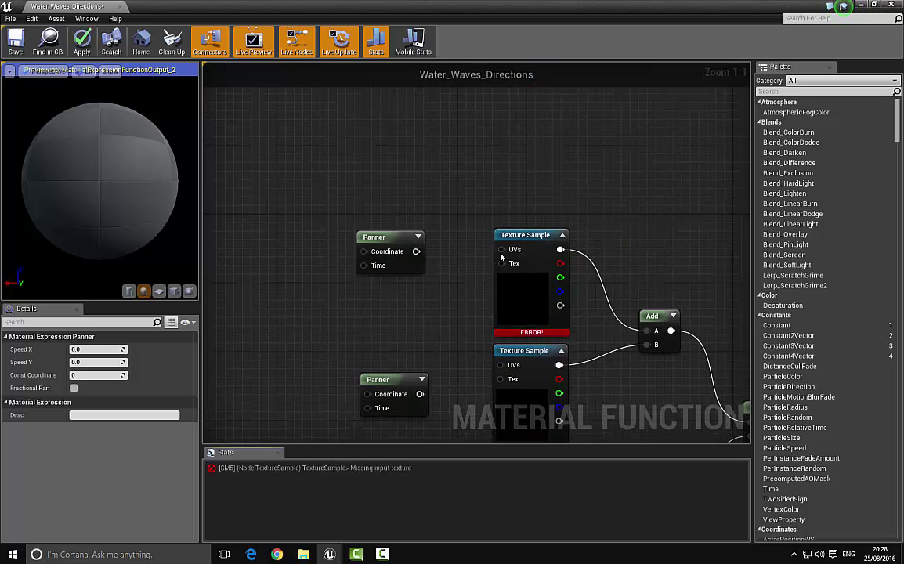
# Step: Connect each Panner's output to the UVs input of its matching Texture Sample
pyautogui.moveTo(501, 249); pyautogui.dragTo(416, 251)
pyautogui.moveTo(497, 365); pyautogui.dragTo(523, 236, button='right')
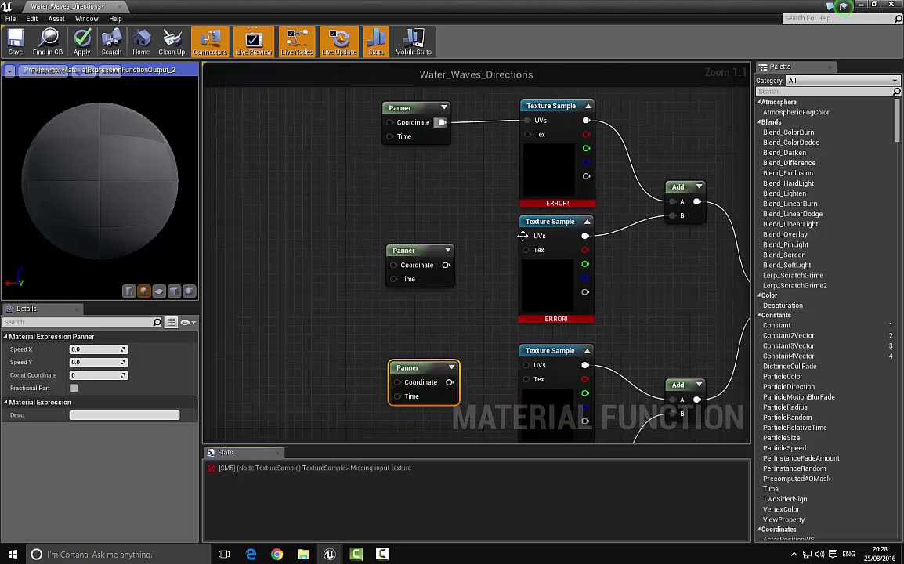
pyautogui.moveTo(522, 235); pyautogui.dragTo(446, 264)
pyautogui.moveTo(460, 305); pyautogui.dragTo(480, 186, button='right')
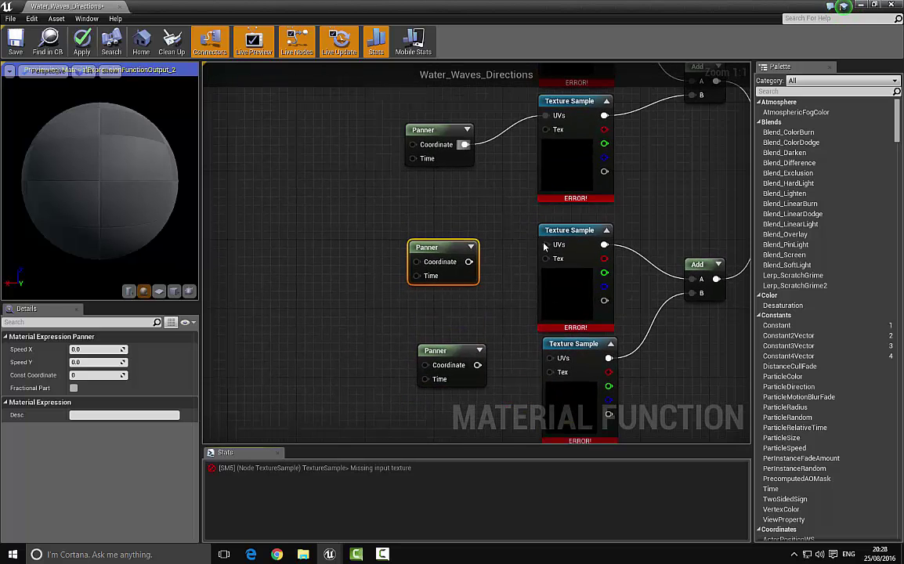
pyautogui.moveTo(545, 245); pyautogui.dragTo(468, 262)
pyautogui.moveTo(541, 364); pyautogui.dragTo(543, 278, button='right')
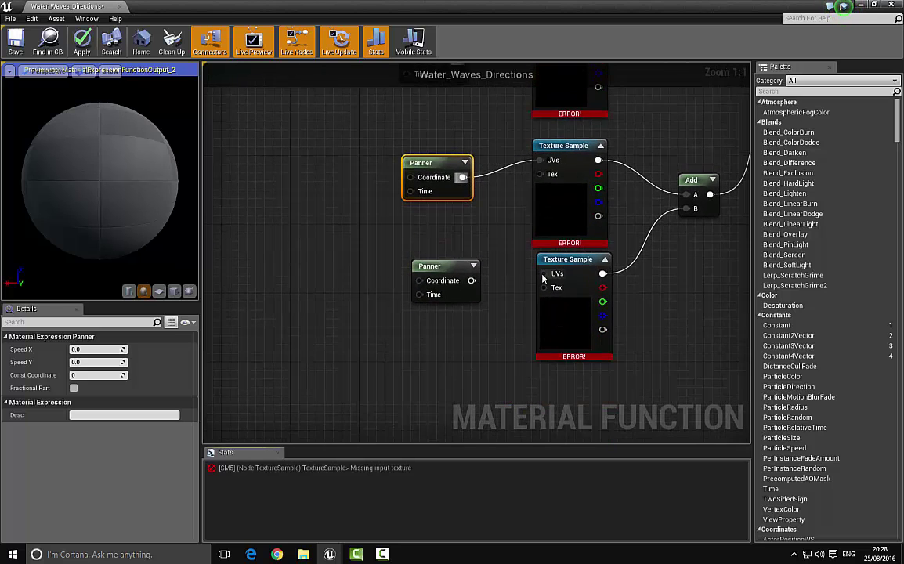
pyautogui.moveTo(543, 278); pyautogui.dragTo(471, 280)
# Step: Set Speed X of the uppermost Panner node to 0.5
pyautogui.moveTo(352, 171); pyautogui.dragTo(343, 337, button='right')
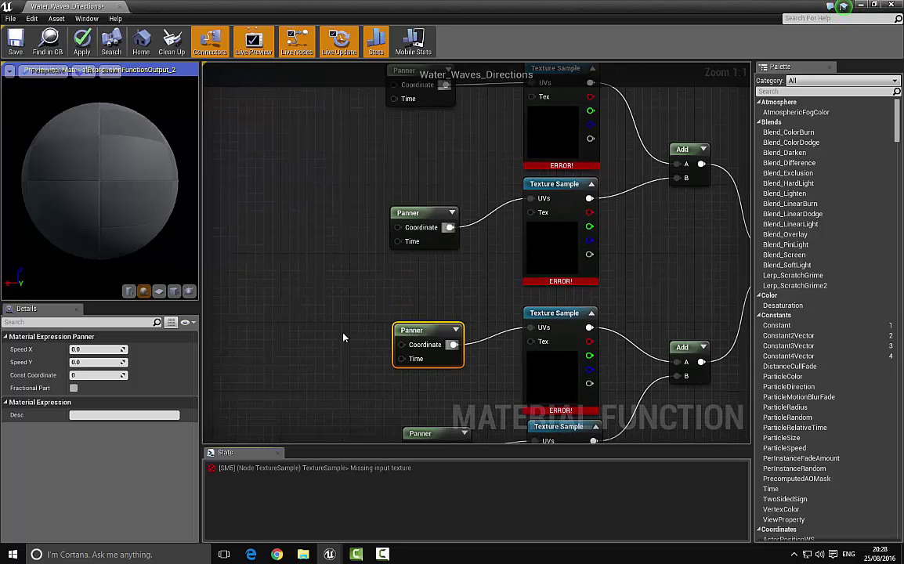
pyautogui.moveTo(316, 153); pyautogui.dragTo(315, 283, button='right')
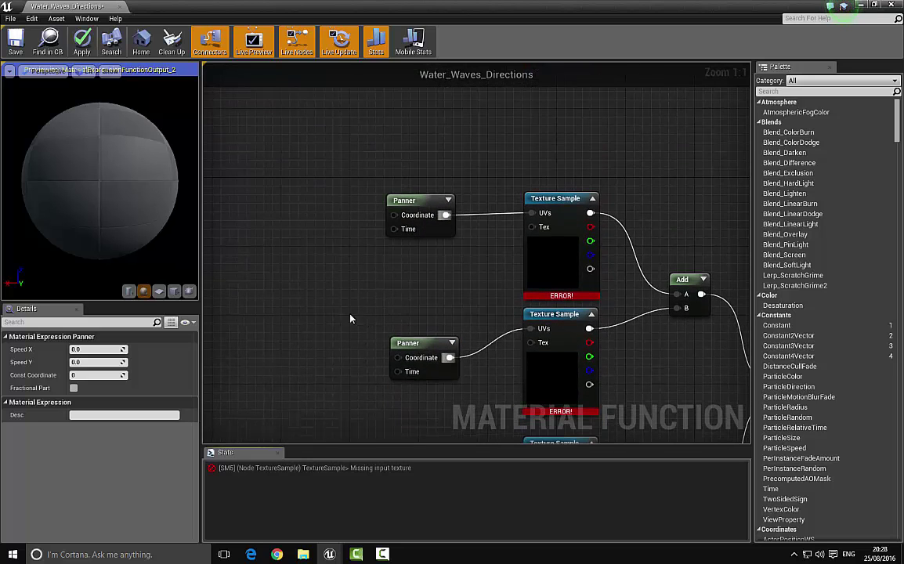
pyautogui.click(416, 206)
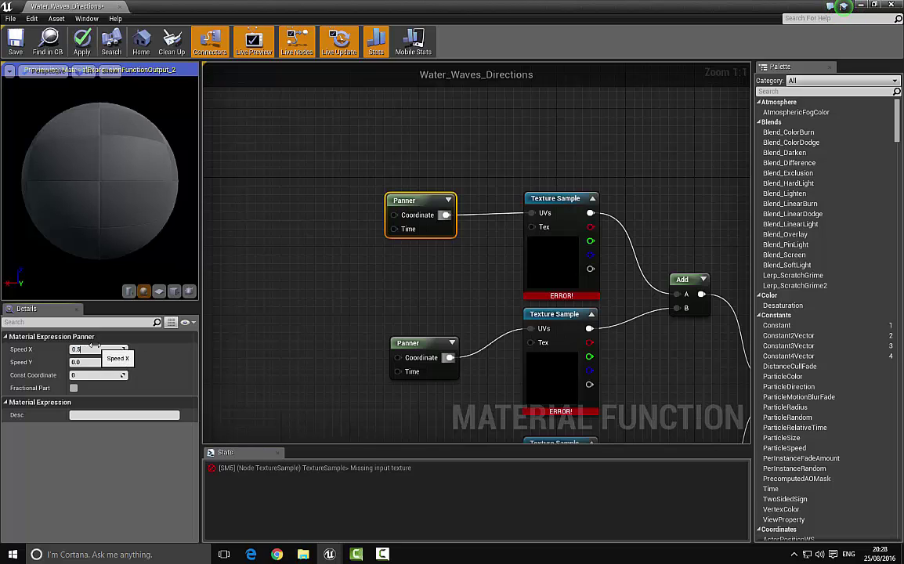
pyautogui.click(94, 346)
pyautogui.write('0.5')
pyautogui.press('Tab')
# Step: Set both speeds of the second Panner to -0.5, and the third Panner's Speed X to -0.5 and Speed Y to 0.5
pyautogui.click(422, 343)
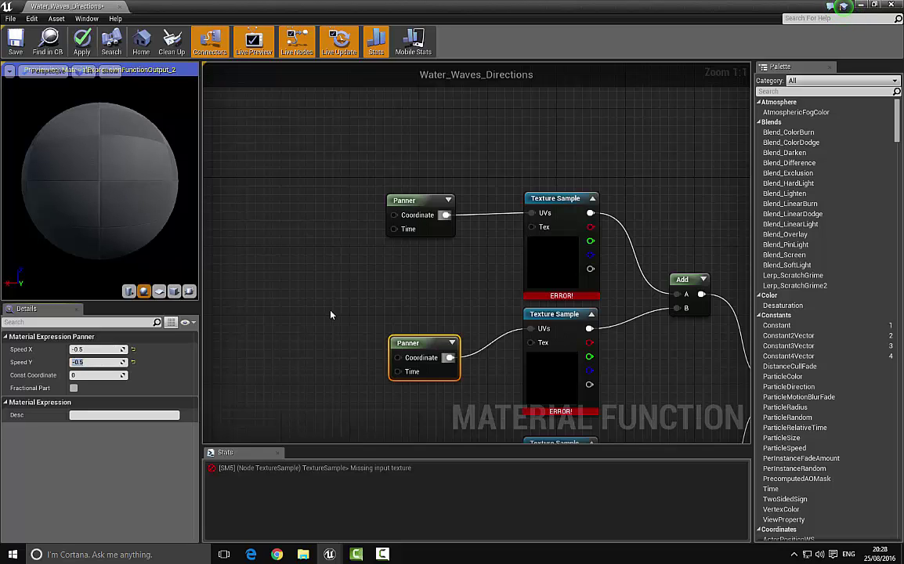
pyautogui.moveTo(334, 322); pyautogui.dragTo(344, 179, button='right')
pyautogui.moveTo(359, 230); pyautogui.dragTo(351, 158, button='right')
pyautogui.click(436, 248)
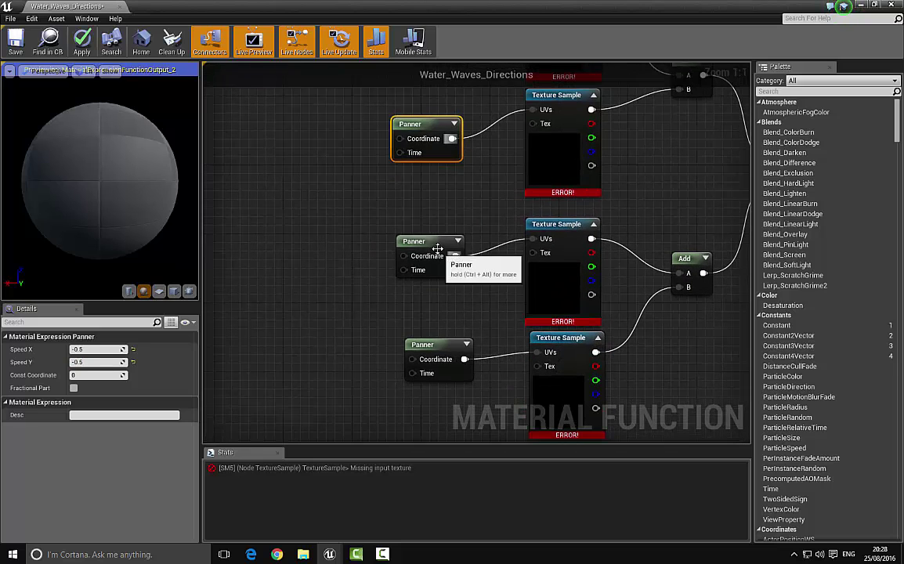
pyautogui.click(93, 350)
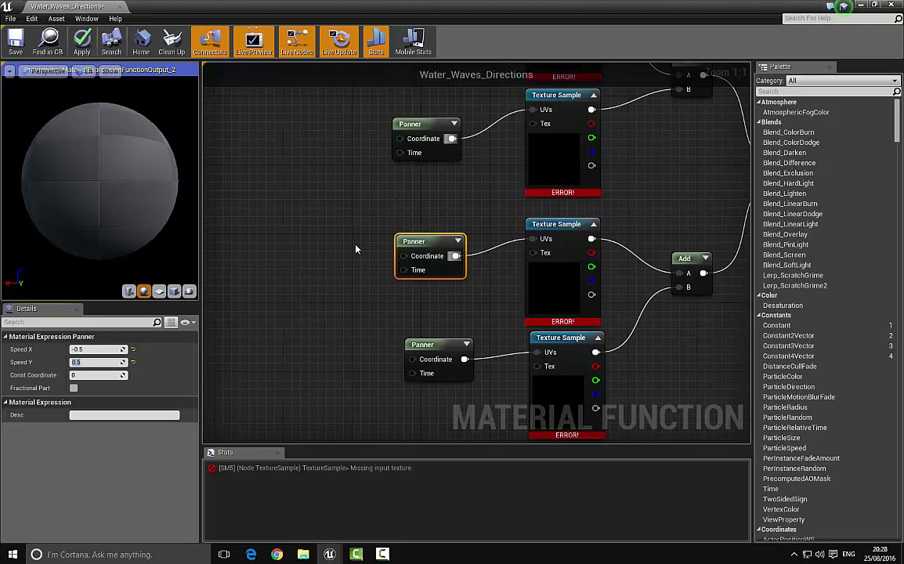
# Step: Set the lowest Panner's Speed X to 0.5 and Speed Y to -0.5
pyautogui.moveTo(323, 225); pyautogui.dragTo(351, 181, button='right')
pyautogui.moveTo(456, 302); pyautogui.dragTo(445, 301)
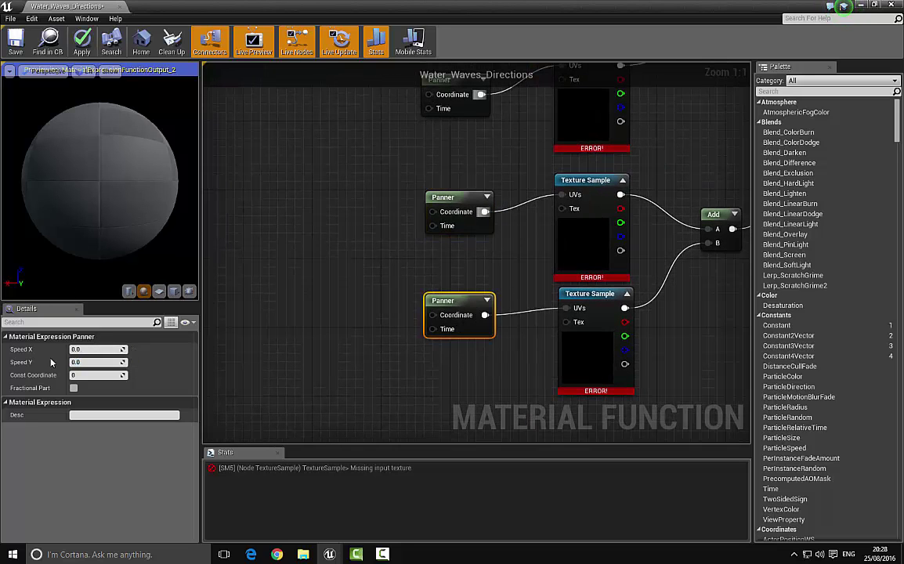
pyautogui.click(94, 350)
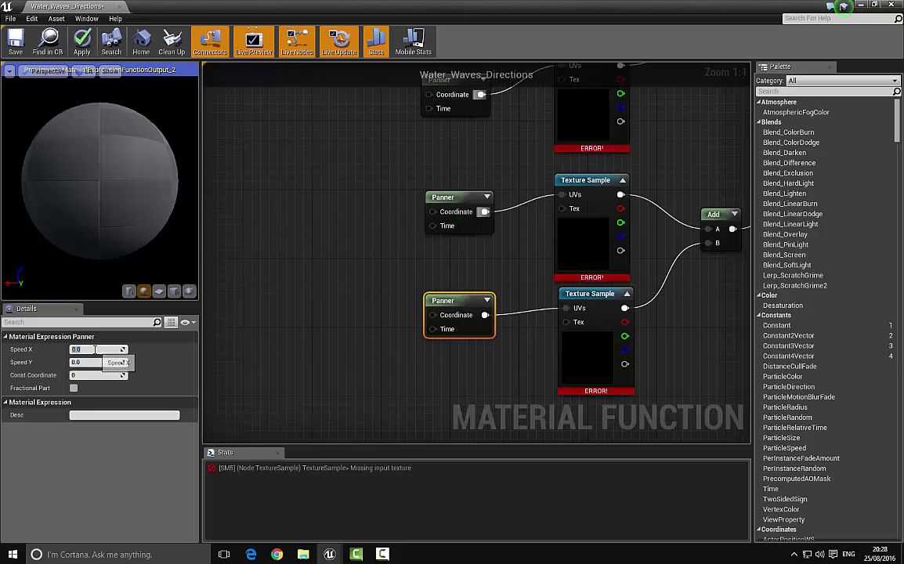
pyautogui.write('0.')
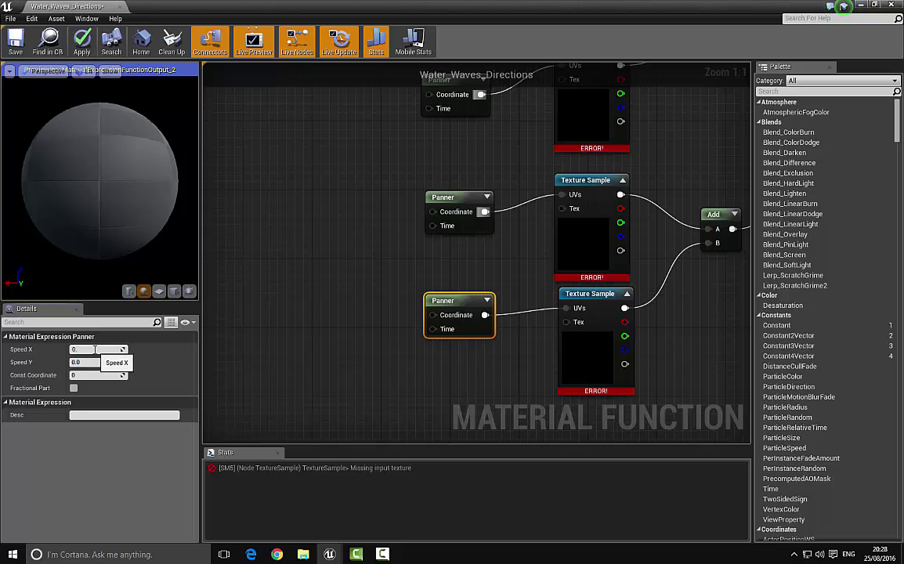
pyautogui.write('5')
pyautogui.press('Tab')
pyautogui.write('-0.5')
pyautogui.press('Return')
# Step: Place three Constant2Vector nodes, one in front of each of the three lower Panner nodes
pyautogui.moveTo(350, 224); pyautogui.dragTo(402, 303, button='right')
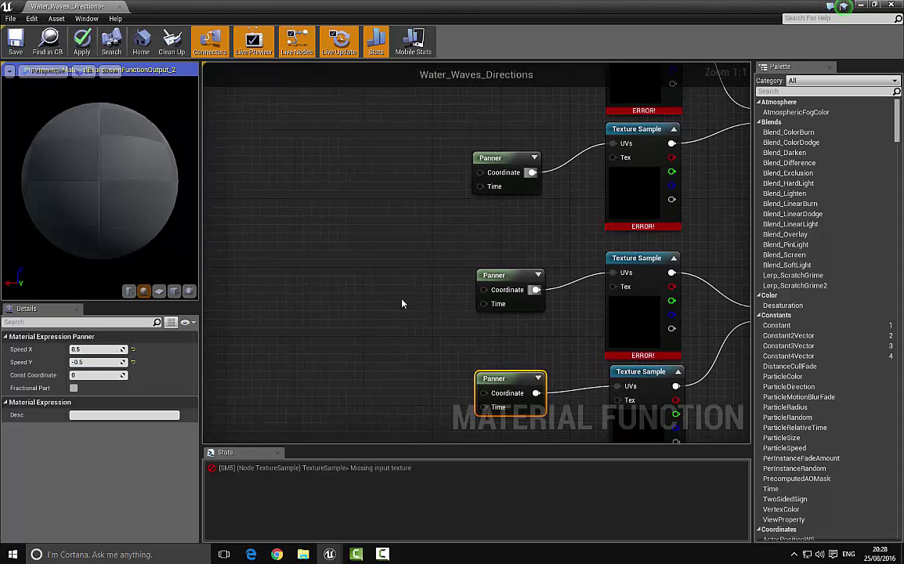
pyautogui.moveTo(378, 183); pyautogui.dragTo(397, 113, button='right')
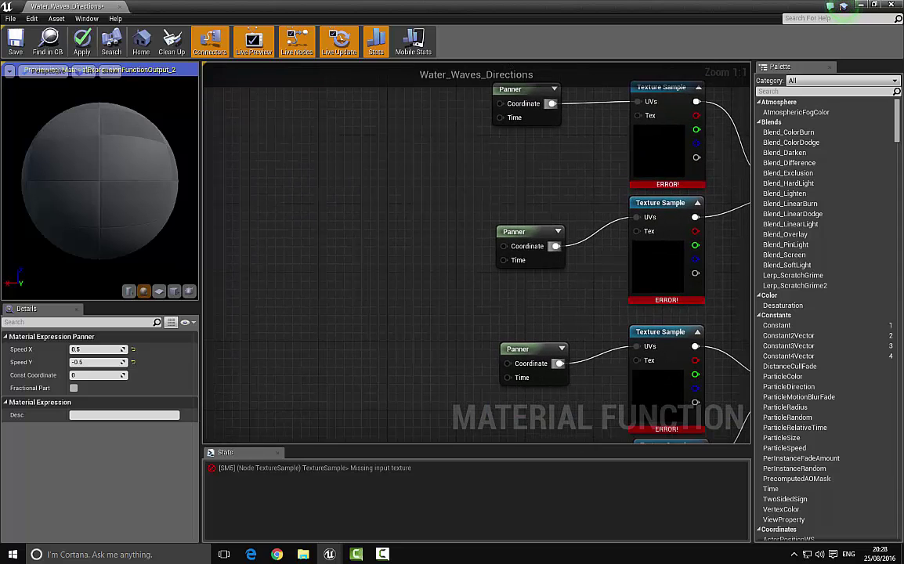
pyautogui.click(352, 222)
pyautogui.moveTo(353, 298); pyautogui.dragTo(359, 270, button='right')
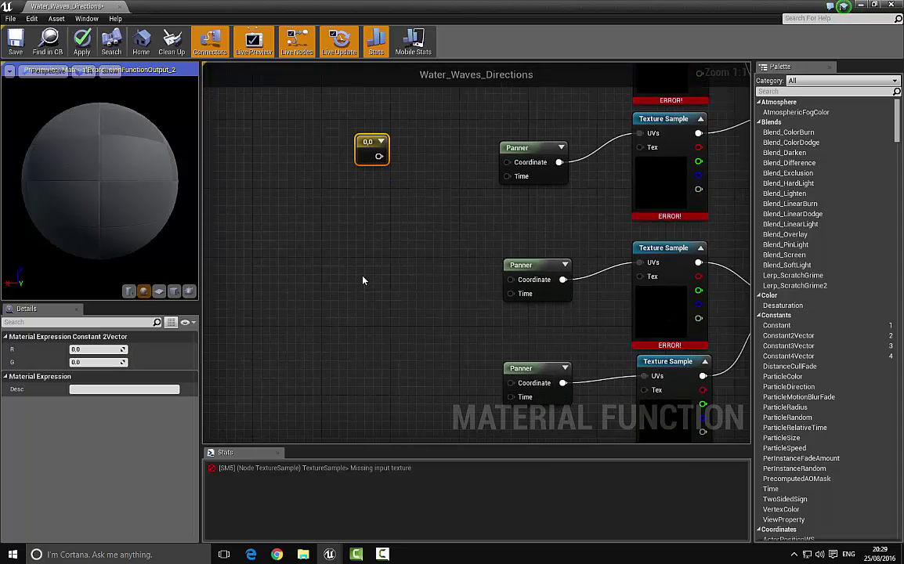
pyautogui.click(393, 274)
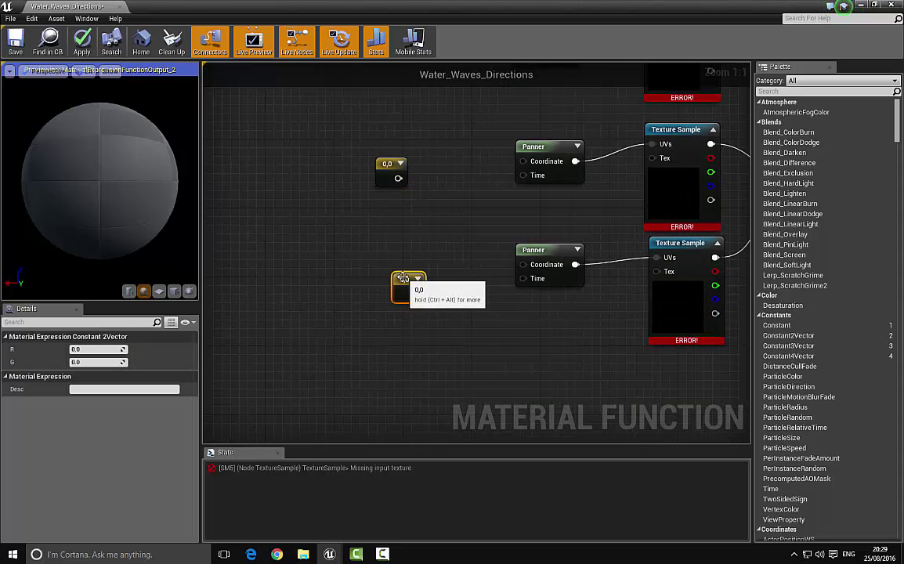
pyautogui.moveTo(402, 277); pyautogui.dragTo(388, 274)
pyautogui.click(386, 165)
pyautogui.moveTo(380, 114); pyautogui.dragTo(372, 277, button='right')
pyautogui.moveTo(375, 190); pyautogui.dragTo(384, 193)
pyautogui.click(348, 188)
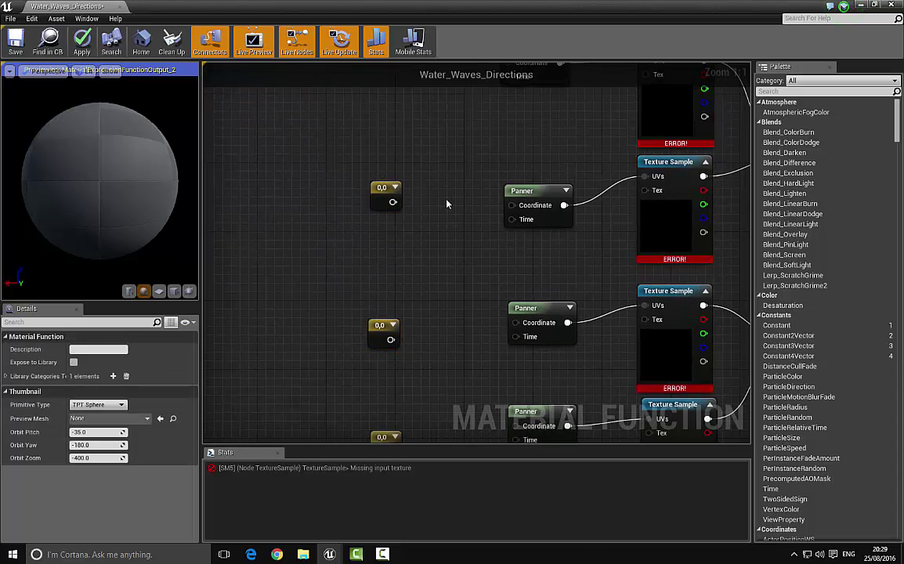
# Step: Place an Add node before the second Panner and shift it with the three Constant2Vector nodes farther from the Panners
pyautogui.press('a')
pyautogui.click(449, 172)
pyautogui.moveTo(464, 201); pyautogui.dragTo(450, 115, button='right')
pyautogui.moveTo(408, 182); pyautogui.dragTo(420, 311, button='right')
pyautogui.moveTo(297, 139); pyautogui.dragTo(440, 247)
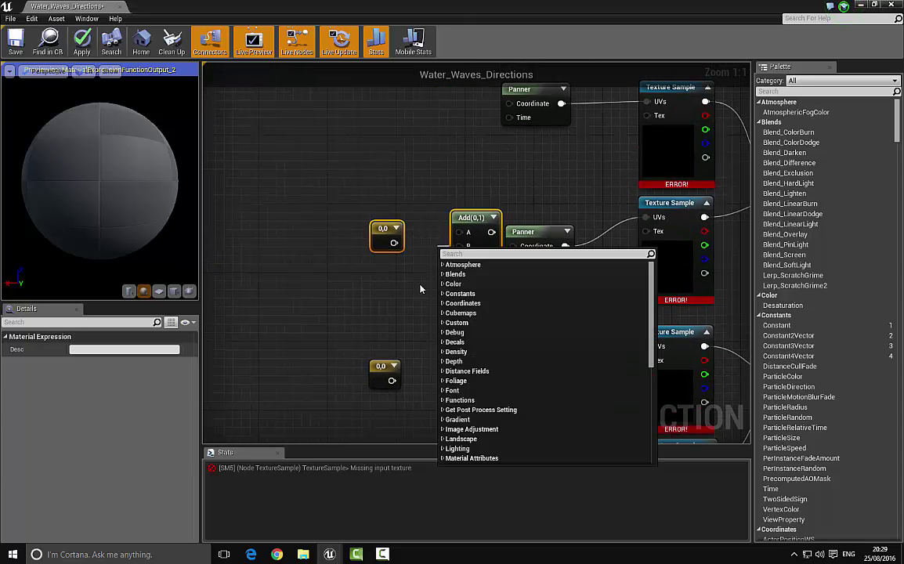
pyautogui.click(420, 285)
pyautogui.moveTo(363, 188); pyautogui.dragTo(482, 257)
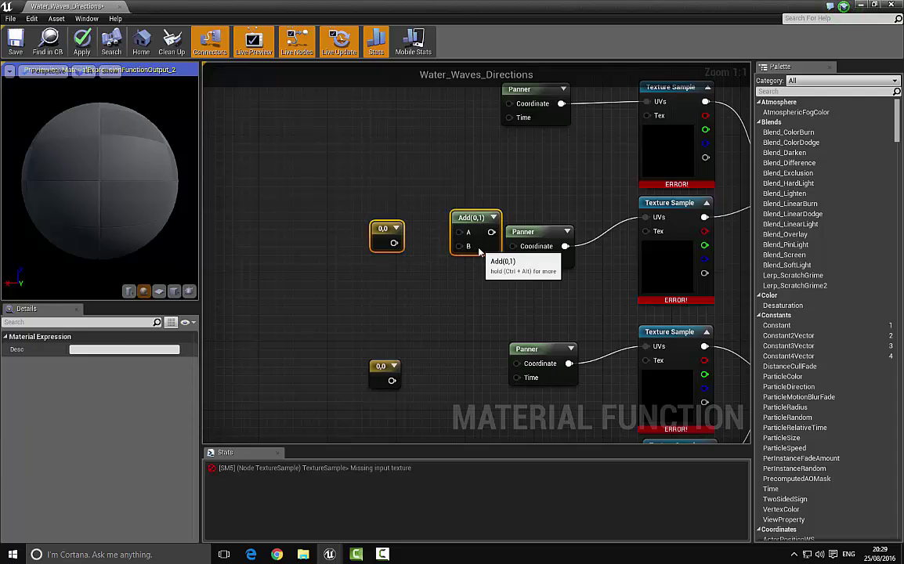
pyautogui.click(478, 249)
pyautogui.moveTo(347, 220); pyautogui.dragTo(344, 218, button='right')
pyautogui.scroll(-4, 330, 191)
pyautogui.moveTo(323, 160); pyautogui.dragTo(392, 377)
pyautogui.moveTo(401, 204); pyautogui.dragTo(383, 206)
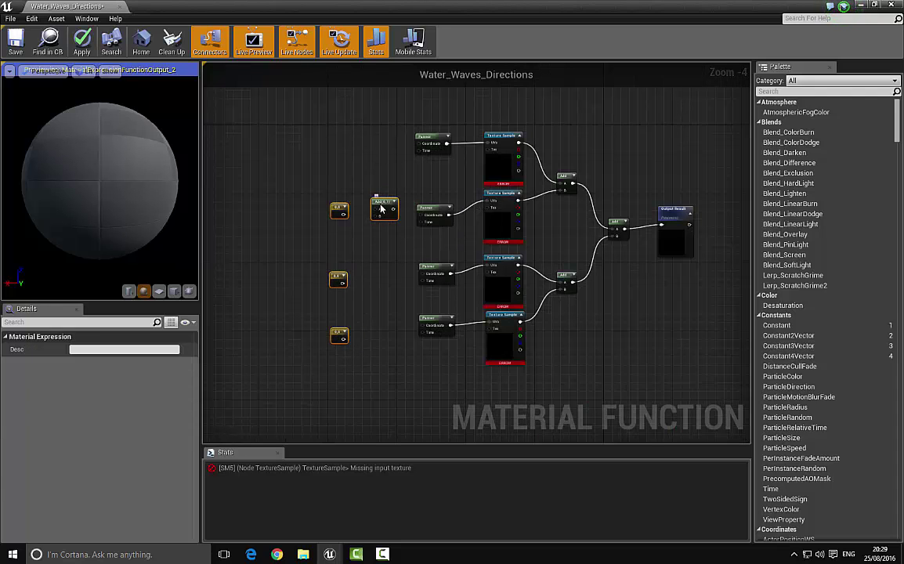
pyautogui.click(370, 179)
pyautogui.scroll(4, 370, 241)
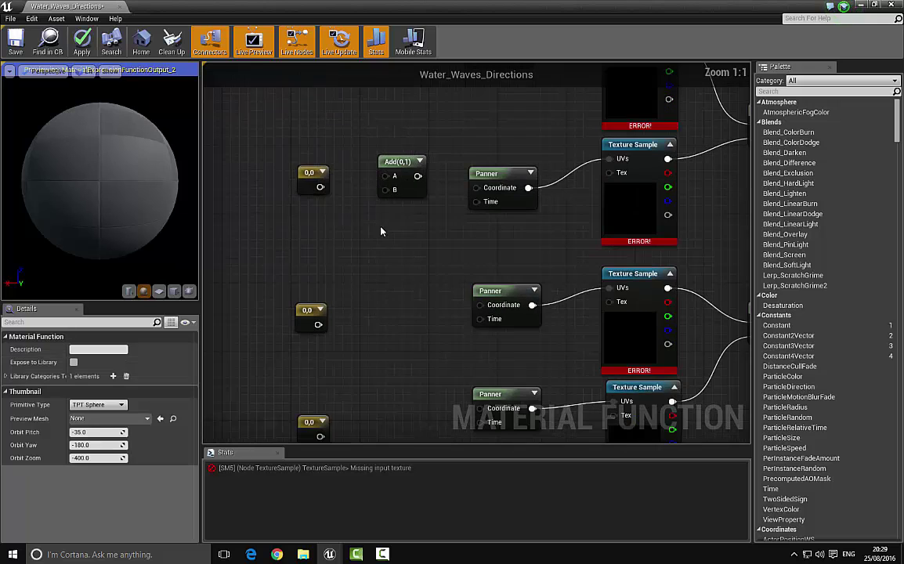
# Step: Place two more Add nodes between the lower two Constant2Vector nodes and their Panners
pyautogui.press('a')
pyautogui.click(395, 317)
pyautogui.moveTo(396, 316); pyautogui.dragTo(402, 204, button='right')
pyautogui.press('a')
pyautogui.click(388, 301)
pyautogui.moveTo(414, 301); pyautogui.dragTo(424, 287)
# Step: Connect each Constant2Vector output to the B input of its neighbouring Add node and align the upper Add node
pyautogui.moveTo(426, 210); pyautogui.dragTo(326, 212)
pyautogui.moveTo(409, 319); pyautogui.dragTo(328, 325)
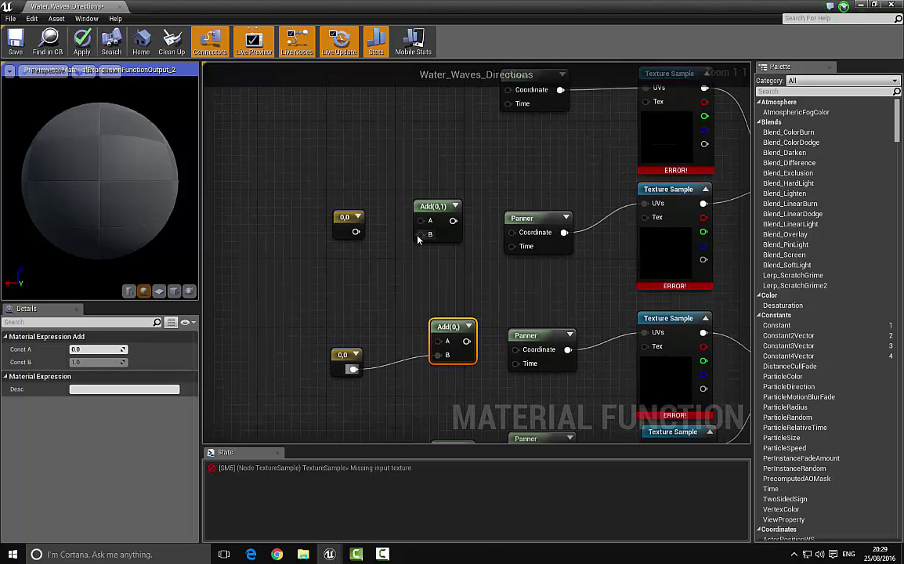
pyautogui.moveTo(419, 235); pyautogui.dragTo(355, 232)
pyautogui.moveTo(446, 211); pyautogui.dragTo(523, 270, button='right')
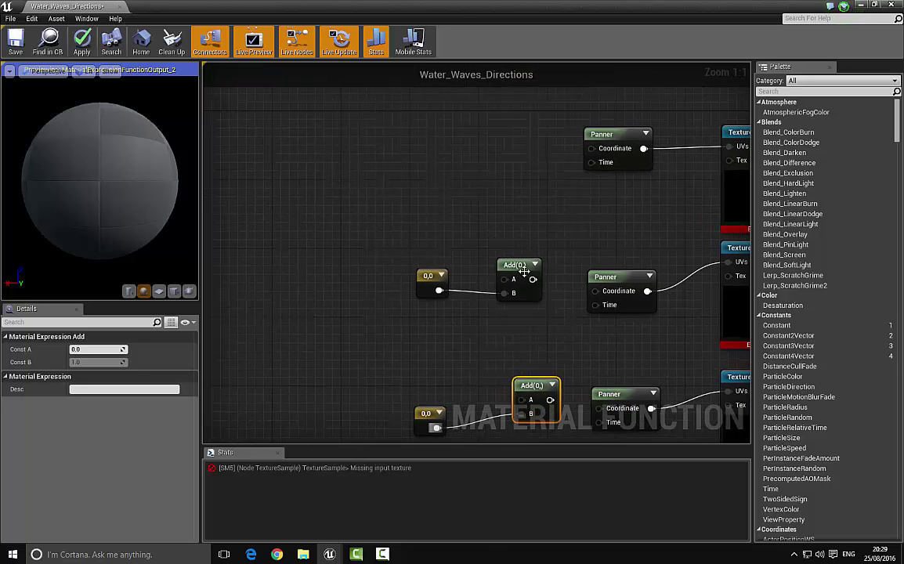
pyautogui.moveTo(523, 270); pyautogui.dragTo(523, 261)
# Step: Set the upper Constant2Vector to R 0.25 and G 0.64
pyautogui.click(431, 283)
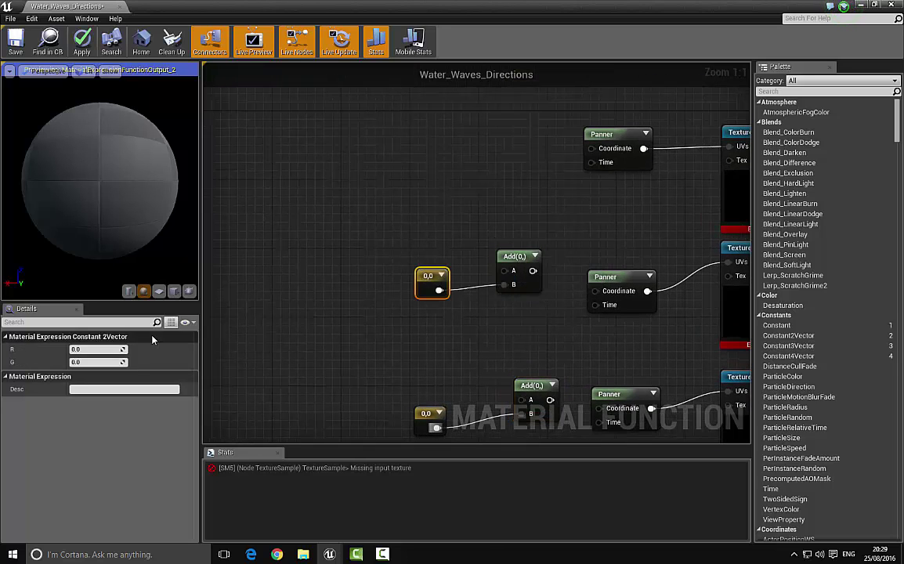
pyautogui.click(98, 349)
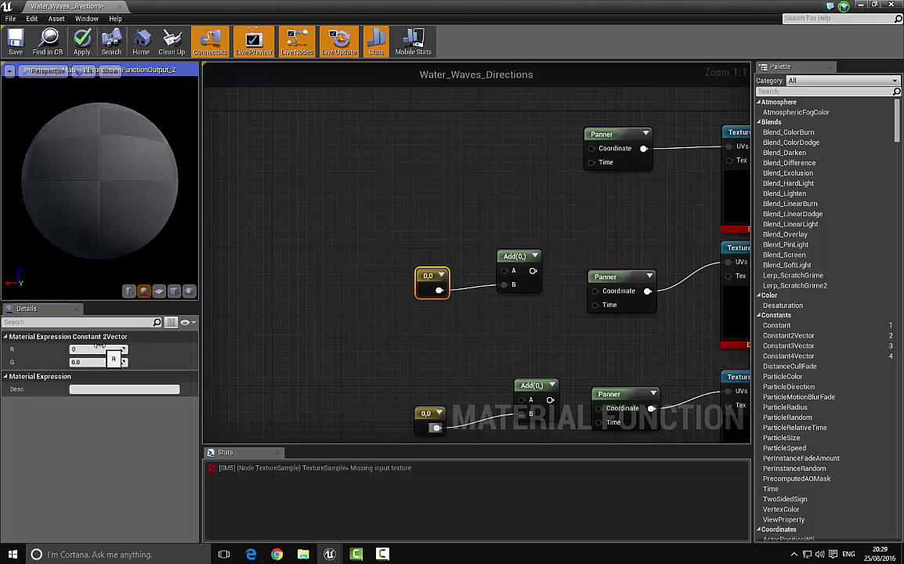
pyautogui.press('Tab')
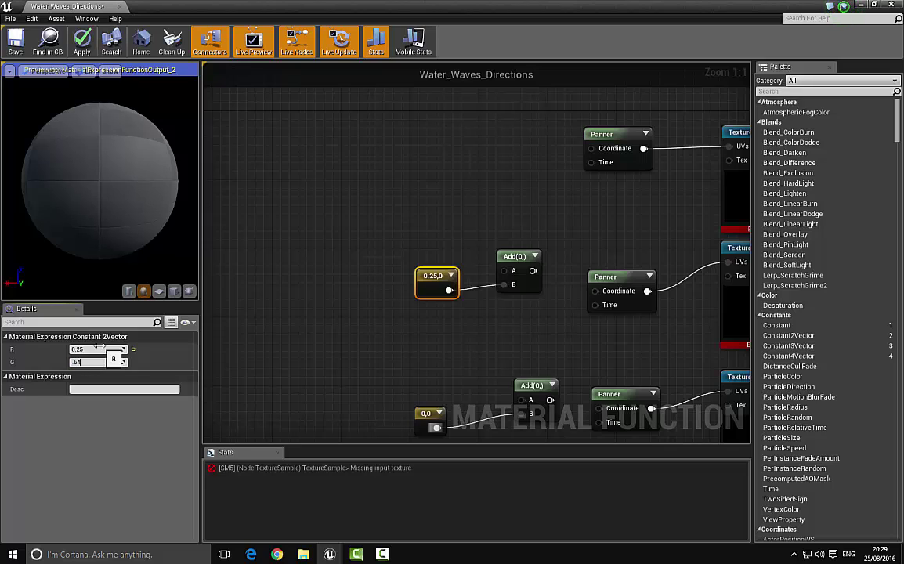
pyautogui.press('Return')
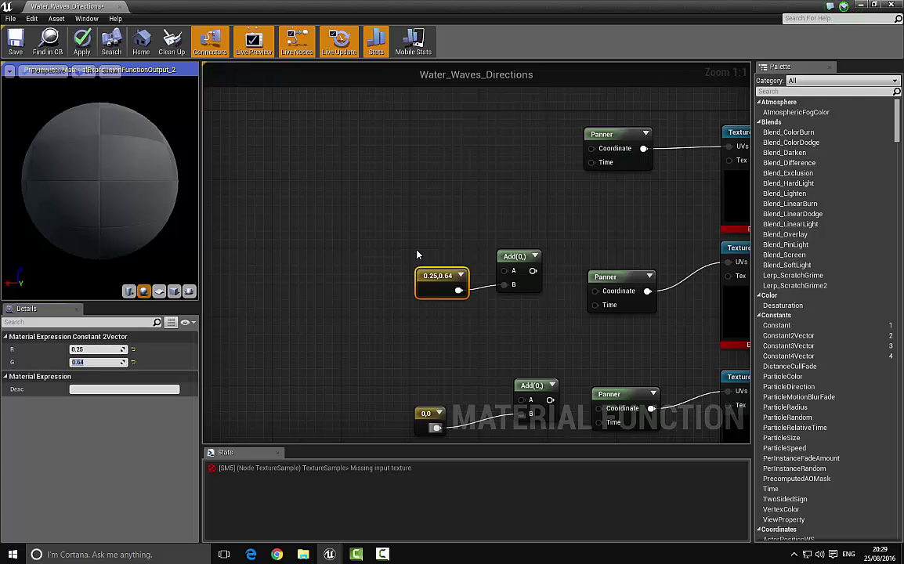
# Step: Set the middle Constant2Vector to R 0.85 and G 0.34
pyautogui.moveTo(344, 295); pyautogui.dragTo(348, 249, button='right')
pyautogui.moveTo(381, 313); pyautogui.dragTo(355, 175, button='right')
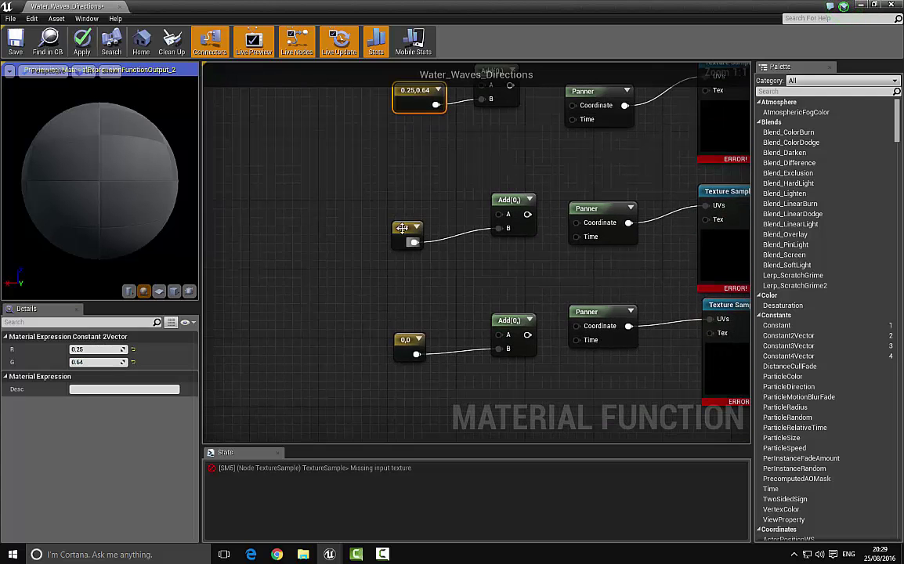
pyautogui.click(403, 233)
pyautogui.click(98, 348)
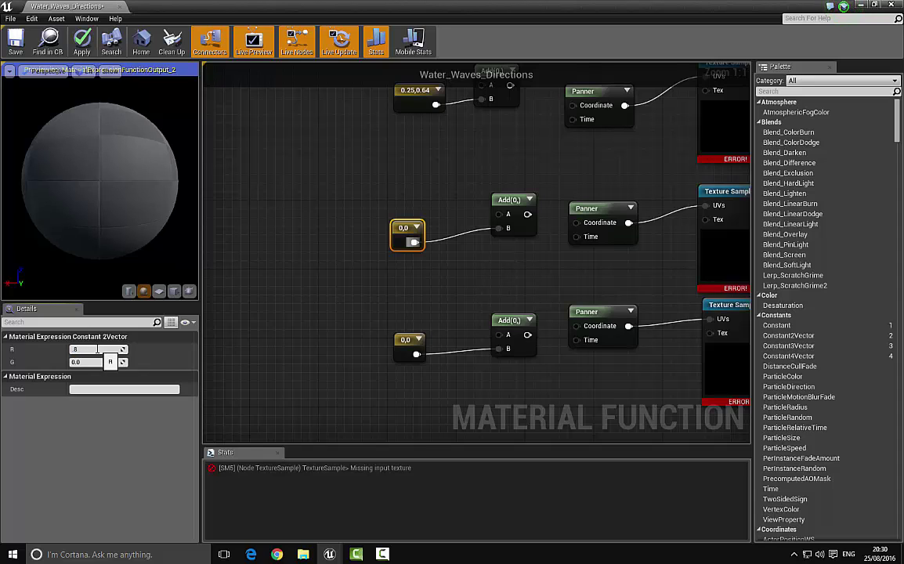
pyautogui.write('.85')
pyautogui.press('Tab')
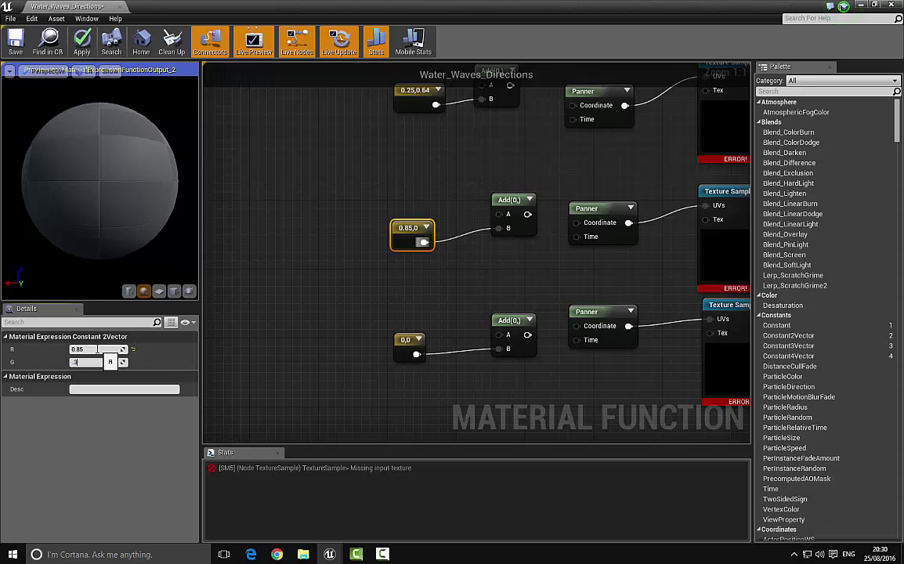
pyautogui.press('Return')
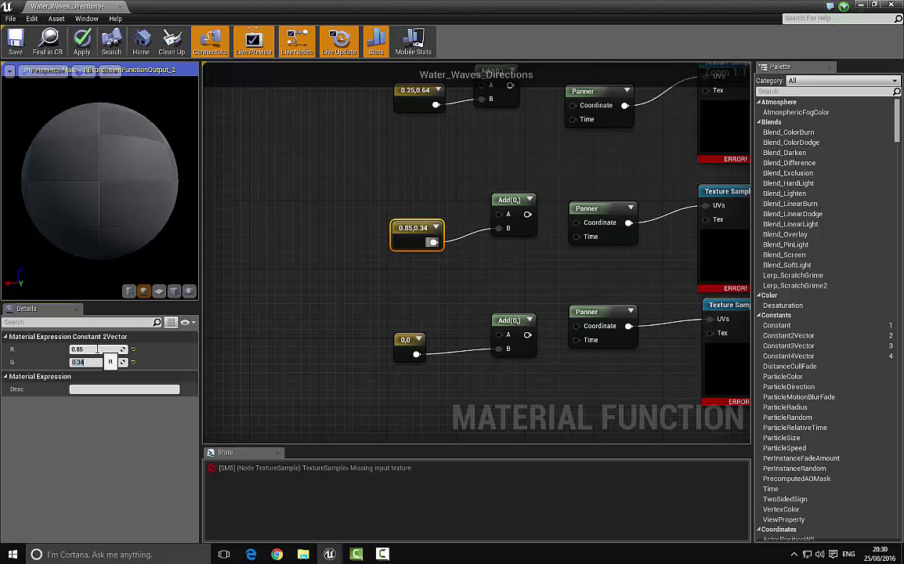
# Step: Set the lowest Constant2Vector to R 0.29 and G 0.122
pyautogui.click(406, 345)
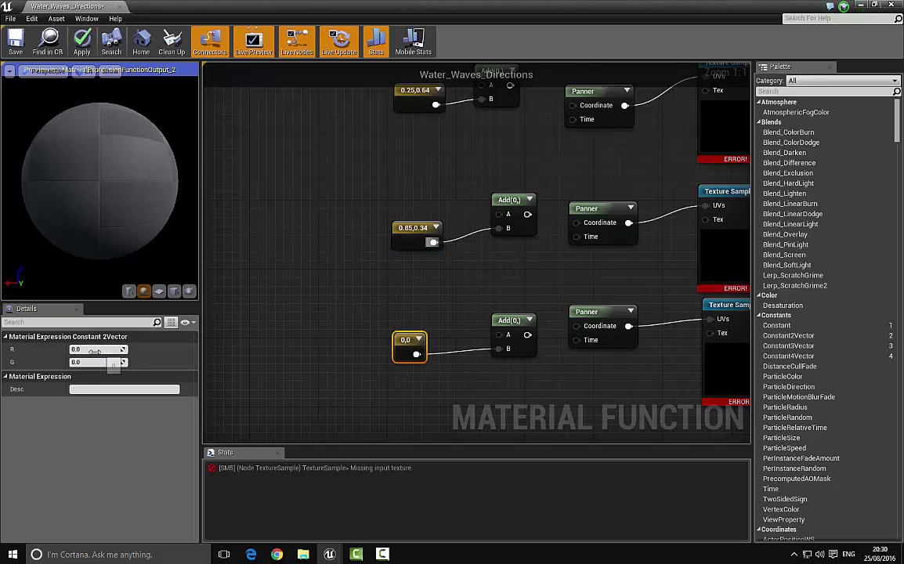
pyautogui.click(94, 350)
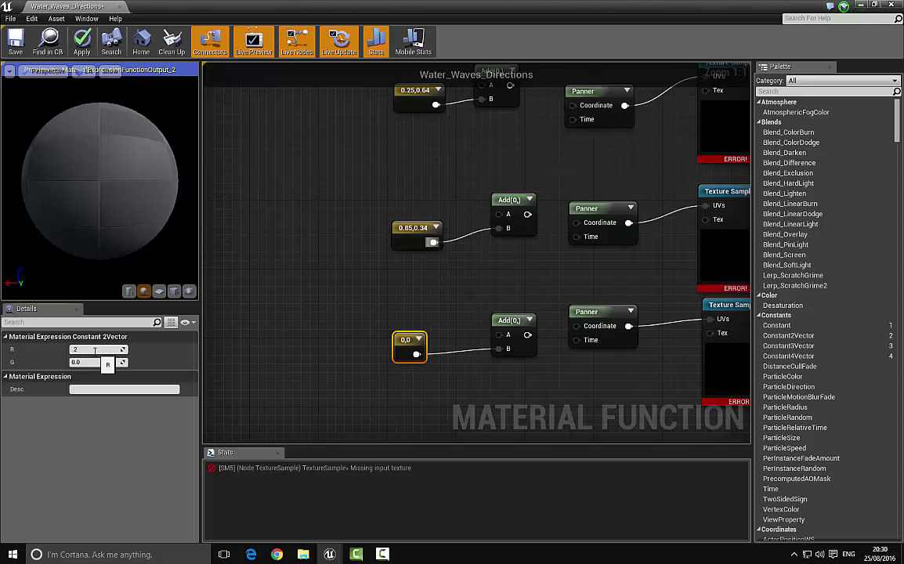
pyautogui.press('Tab')
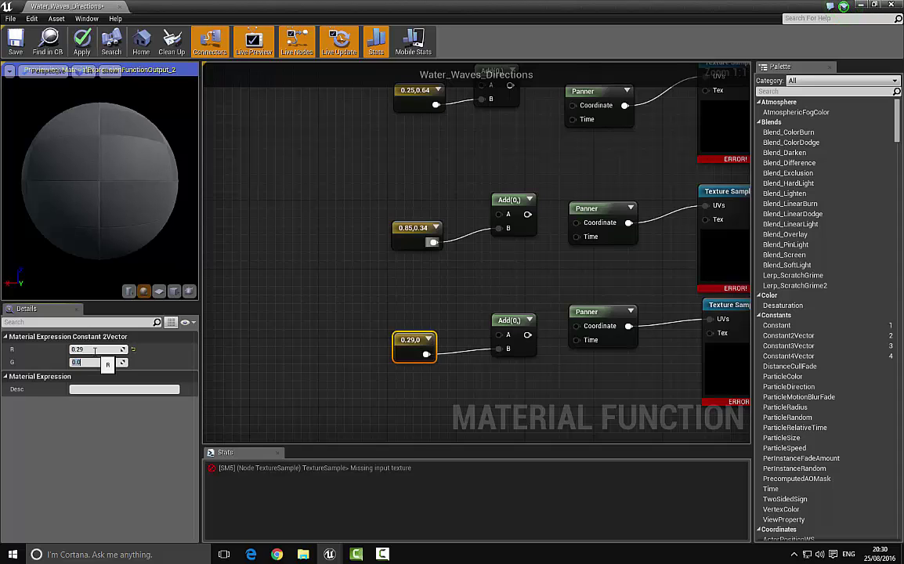
pyautogui.write('0.122')
pyautogui.press('Return')
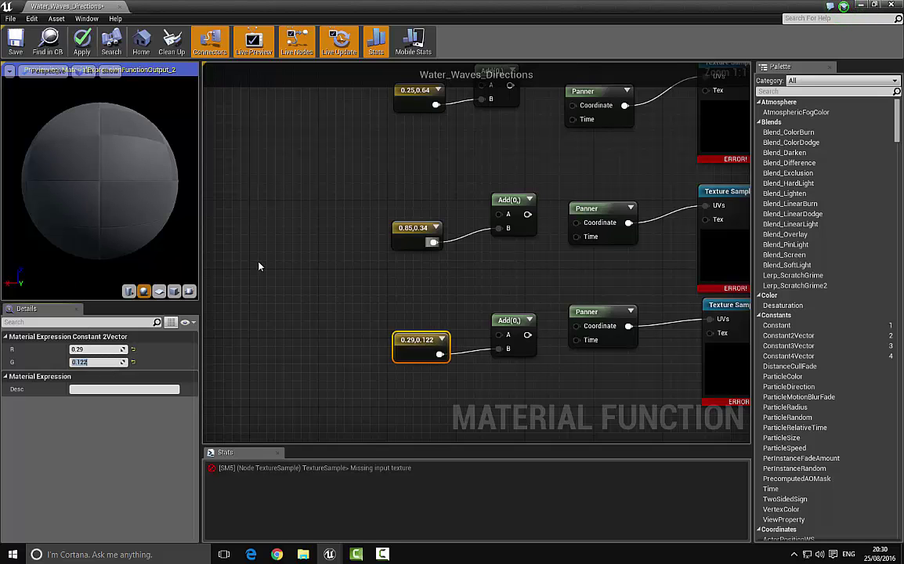
# Step: Connect the output of each of the three Add nodes to the Coordinate input of its neighbouring Panner
pyautogui.moveTo(346, 231); pyautogui.dragTo(358, 280, button='right')
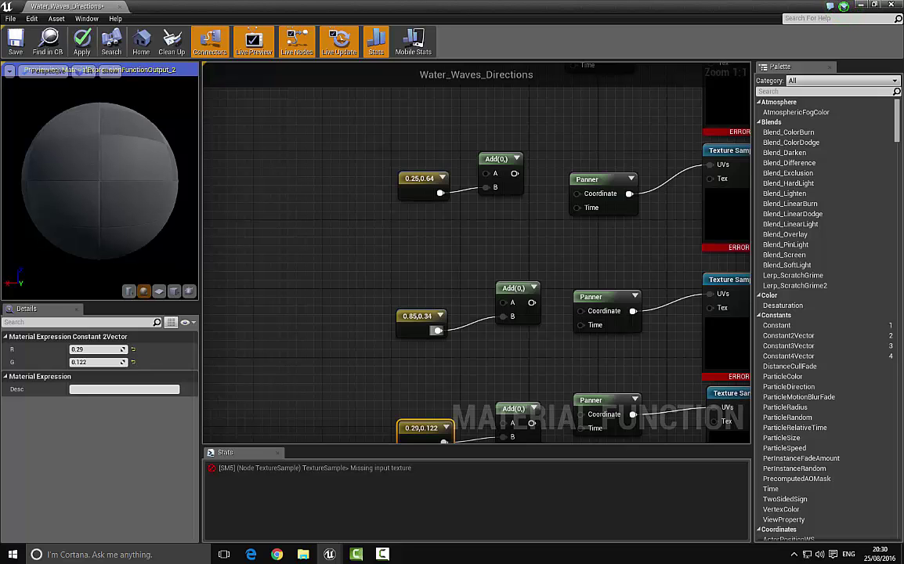
pyautogui.moveTo(367, 132); pyautogui.dragTo(373, 202, button='right')
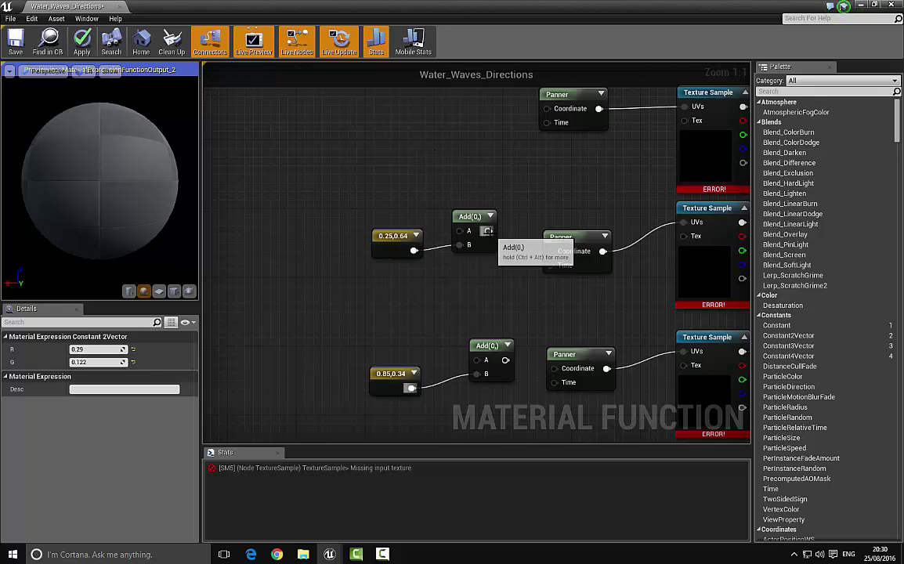
pyautogui.moveTo(487, 231); pyautogui.dragTo(548, 250)
pyautogui.moveTo(556, 369); pyautogui.dragTo(539, 288, button='right')
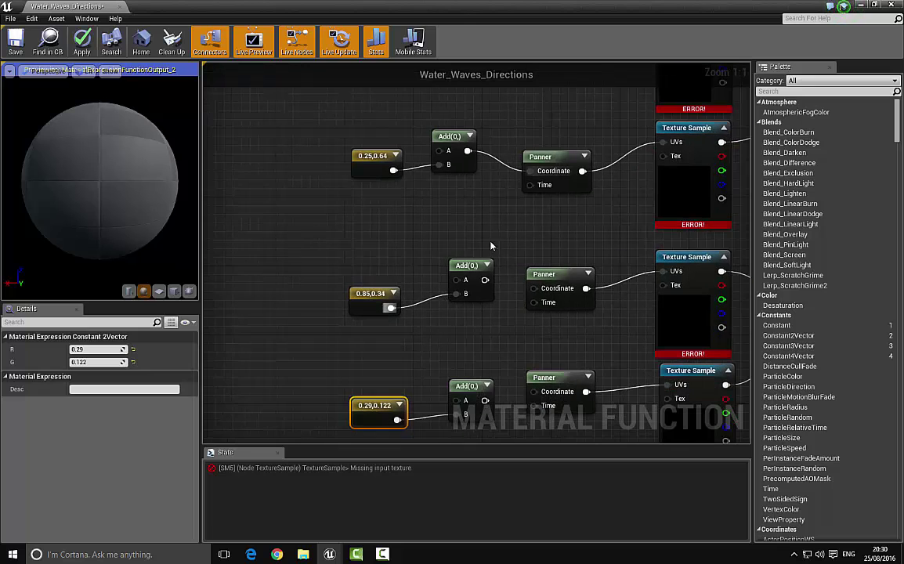
pyautogui.moveTo(535, 288); pyautogui.dragTo(485, 279)
pyautogui.moveTo(518, 372); pyautogui.dragTo(464, 217, button='right')
pyautogui.moveTo(481, 238); pyautogui.dragTo(430, 246)
# Step: Add a FunctionInput node in the empty area before the uppermost Panner and set its input type to Vector 2
pyautogui.moveTo(400, 213); pyautogui.dragTo(504, 337, button='right')
pyautogui.moveTo(334, 117); pyautogui.dragTo(406, 232, button='right')
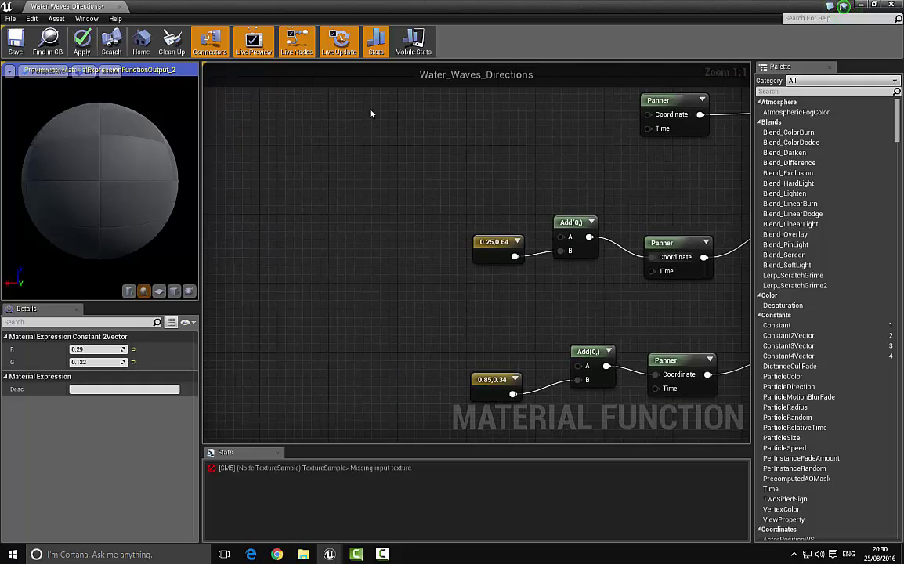
pyautogui.moveTo(370, 113); pyautogui.dragTo(304, 131, button='right')
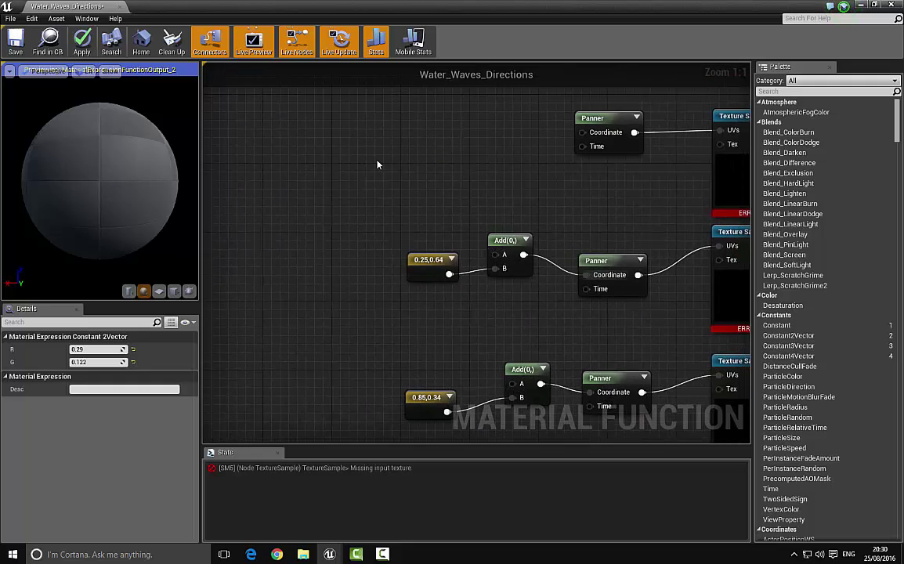
pyautogui.moveTo(379, 166); pyautogui.dragTo(479, 245, button='right')
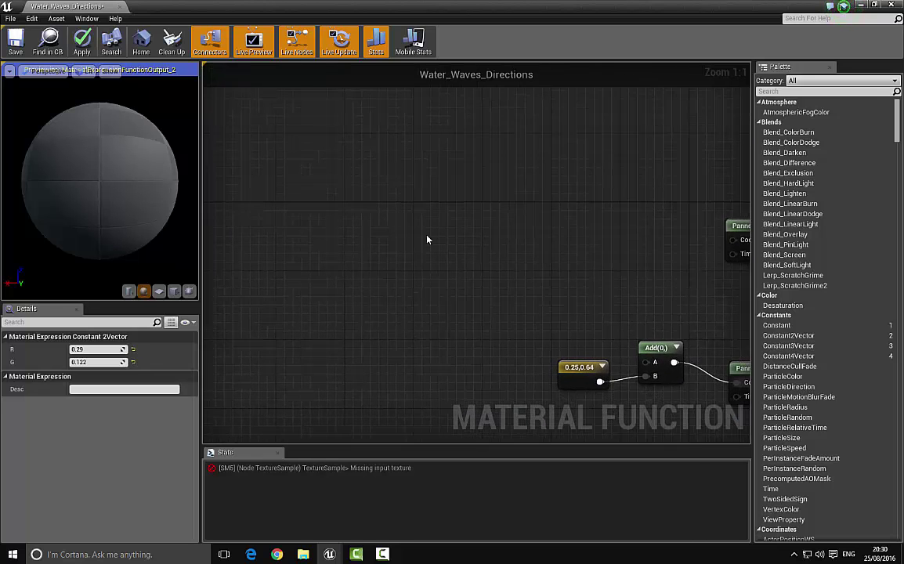
pyautogui.rightClick(470, 219)
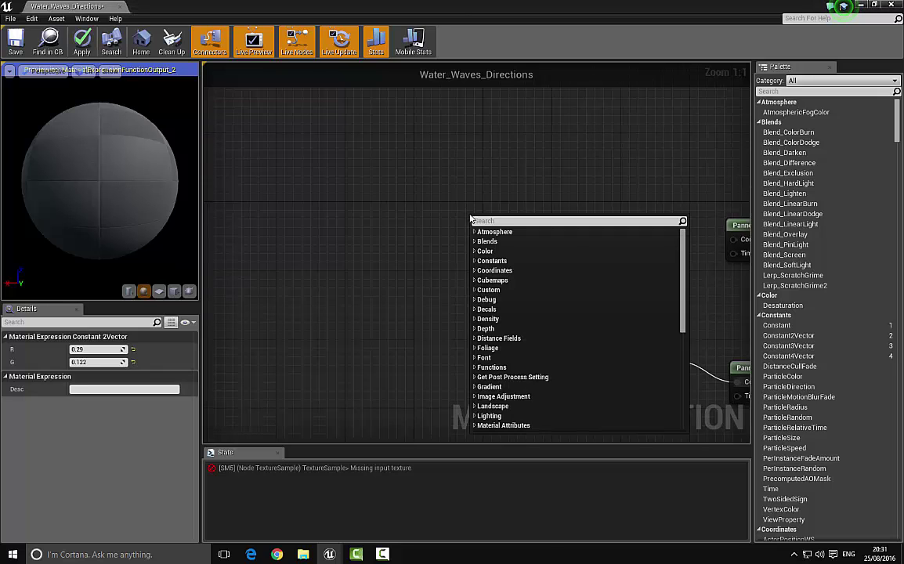
pyautogui.write('input')
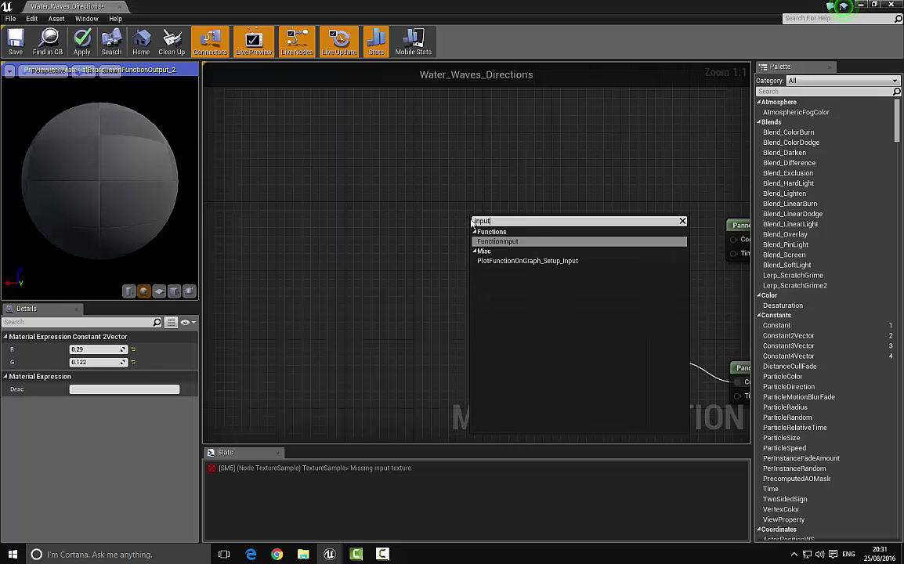
pyautogui.press('Return')
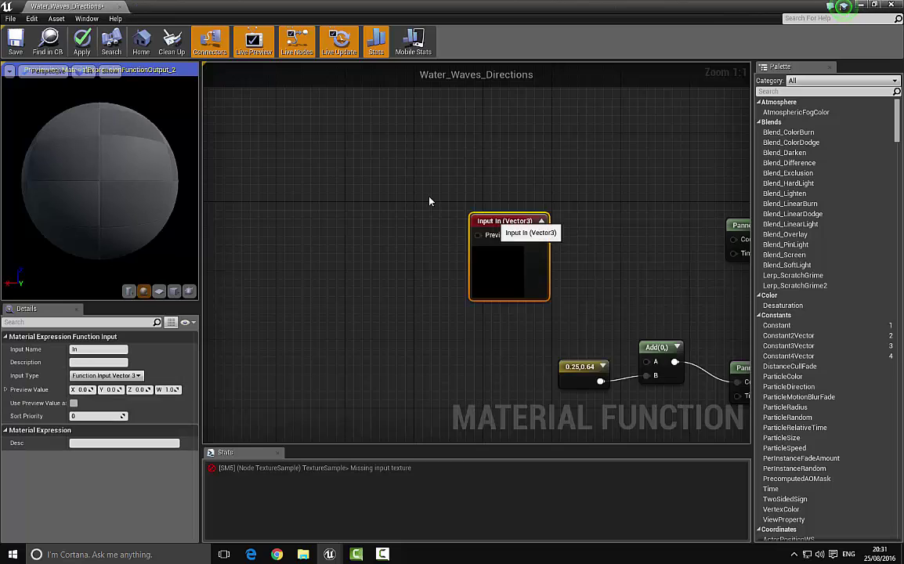
pyautogui.click(133, 376)
pyautogui.click(90, 397)
pyautogui.click(401, 240)
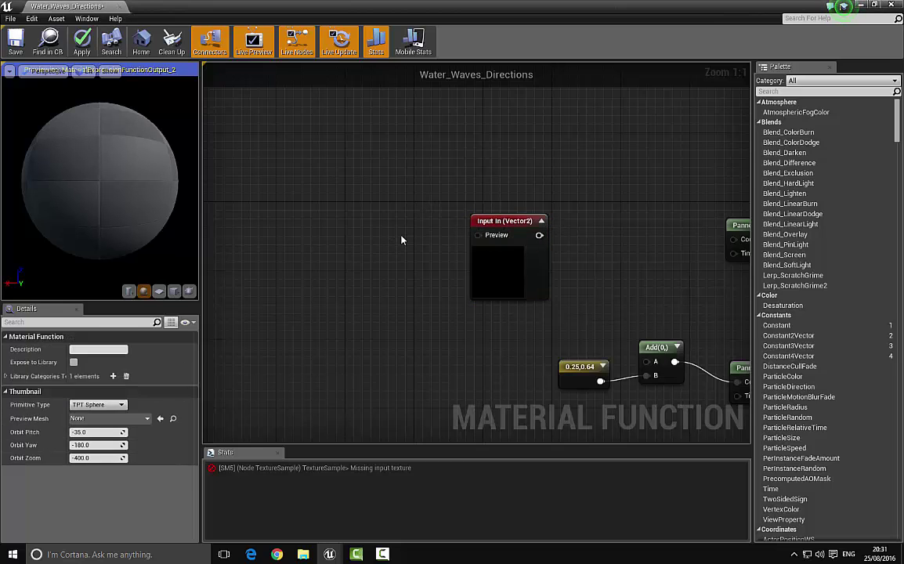
# Step: Add a TexCoord node in front of the Vector2 function input and connect it to that node's Preview input
pyautogui.moveTo(401, 239); pyautogui.dragTo(362, 241, button='right')
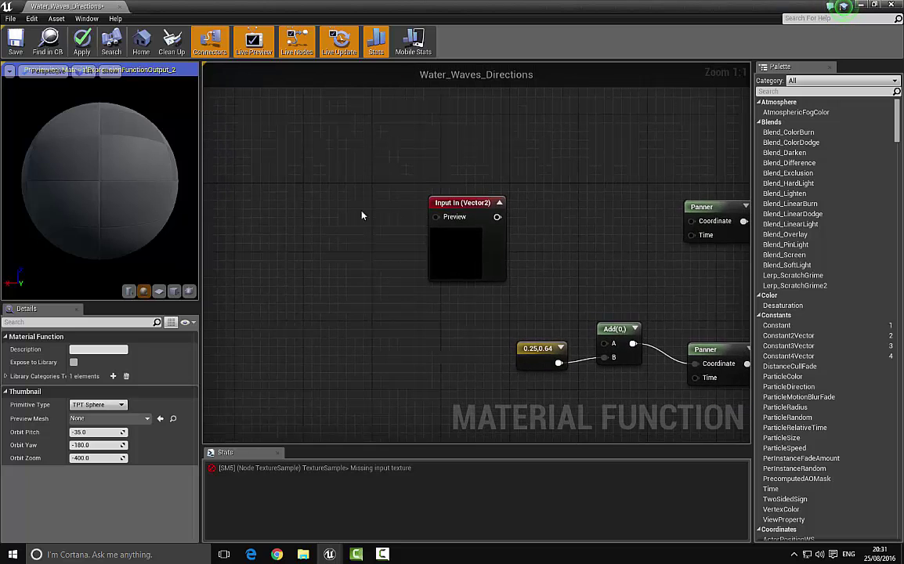
pyautogui.click(353, 204)
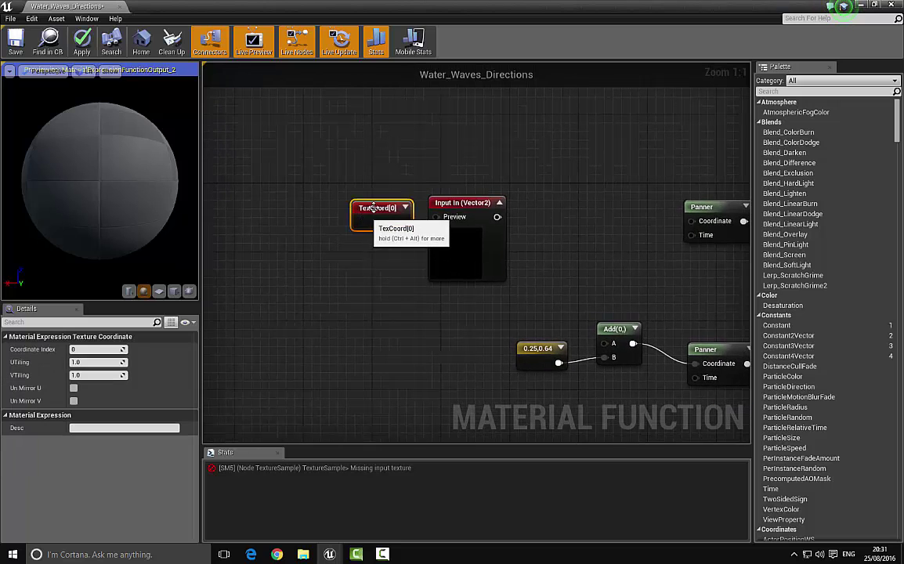
pyautogui.press('Delete')
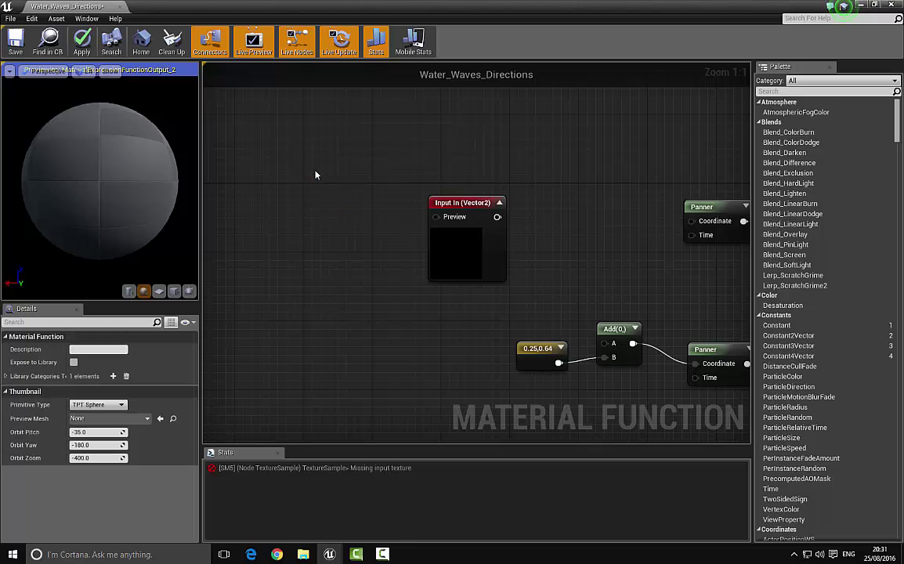
pyautogui.click(353, 205)
pyautogui.moveTo(436, 217); pyautogui.dragTo(328, 200)
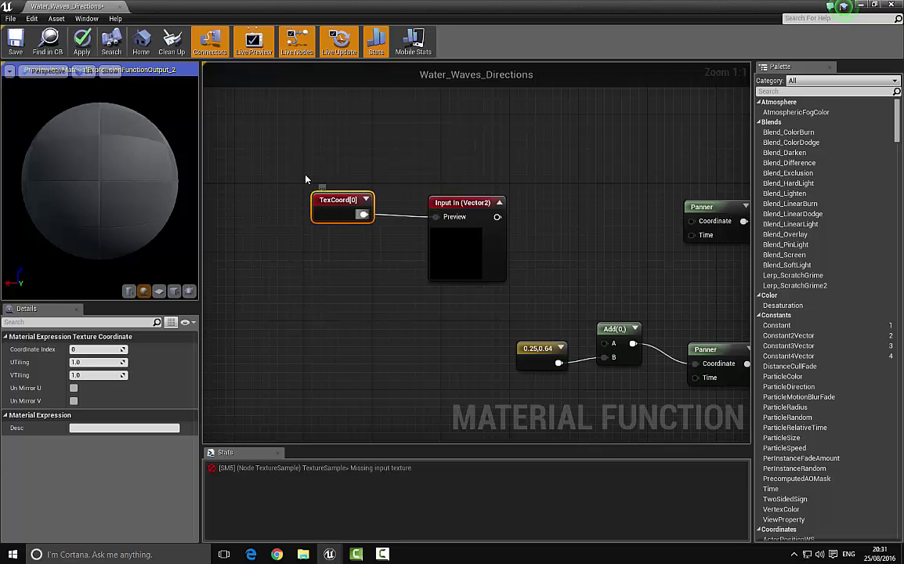
pyautogui.click(307, 180)
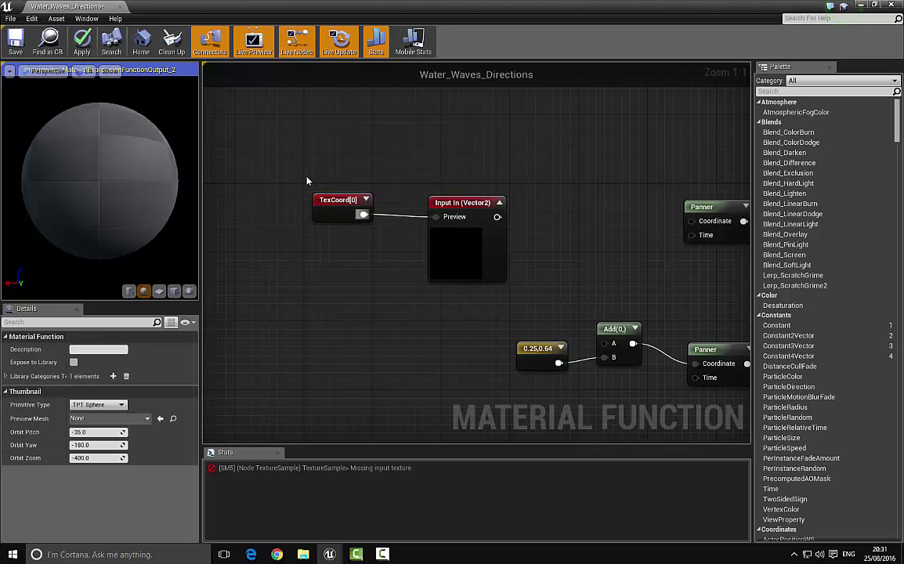
pyautogui.click(337, 201)
# Step: Connect the Vector2 function input's output to the A input of all three offset Add nodes
pyautogui.moveTo(255, 347); pyautogui.dragTo(160, 300, button='right')
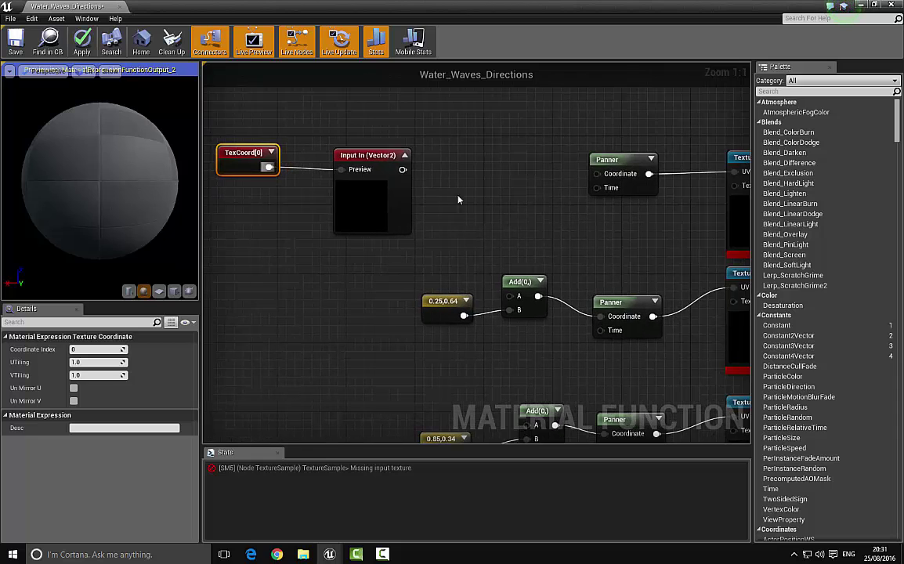
pyautogui.moveTo(403, 169); pyautogui.dragTo(510, 296)
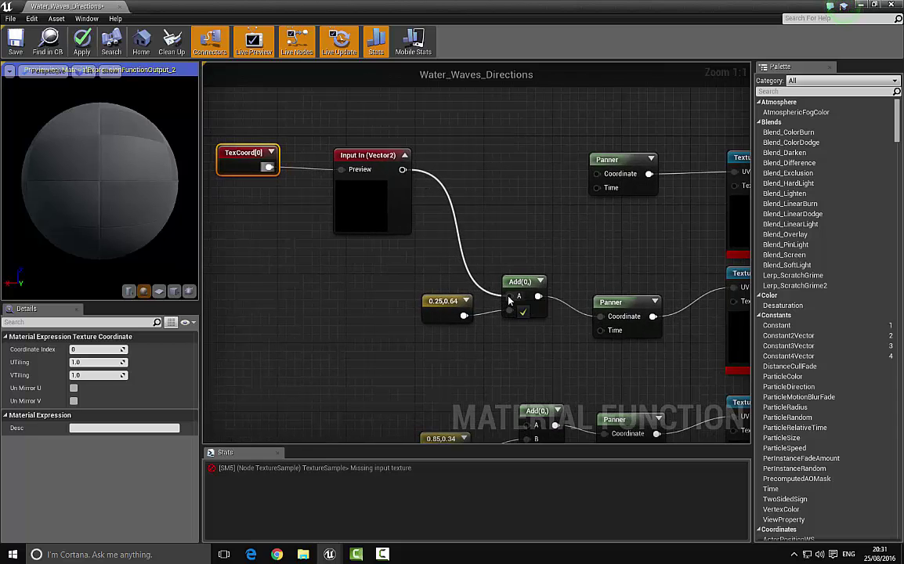
pyautogui.moveTo(460, 295); pyautogui.dragTo(445, 219, button='right')
pyautogui.scroll(-1, 444, 222)
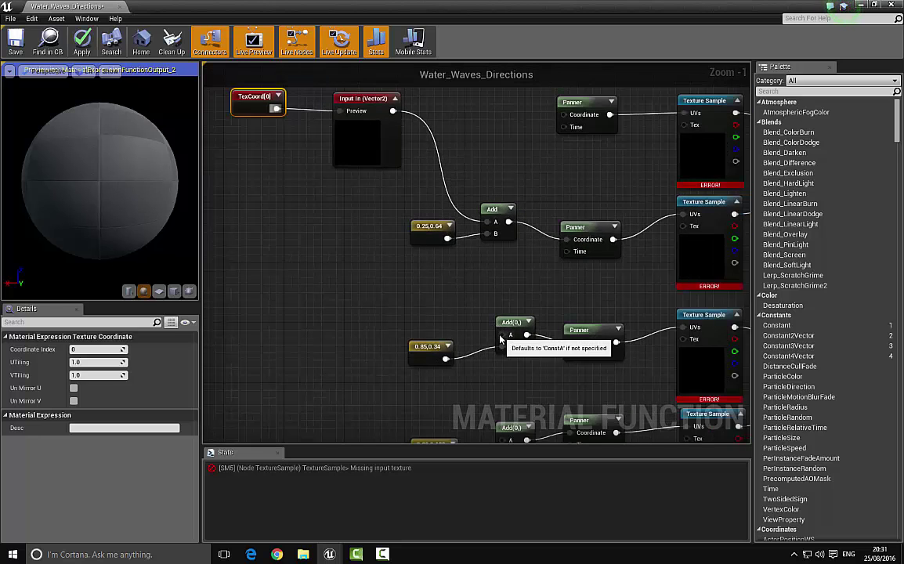
pyautogui.moveTo(503, 334); pyautogui.dragTo(395, 116)
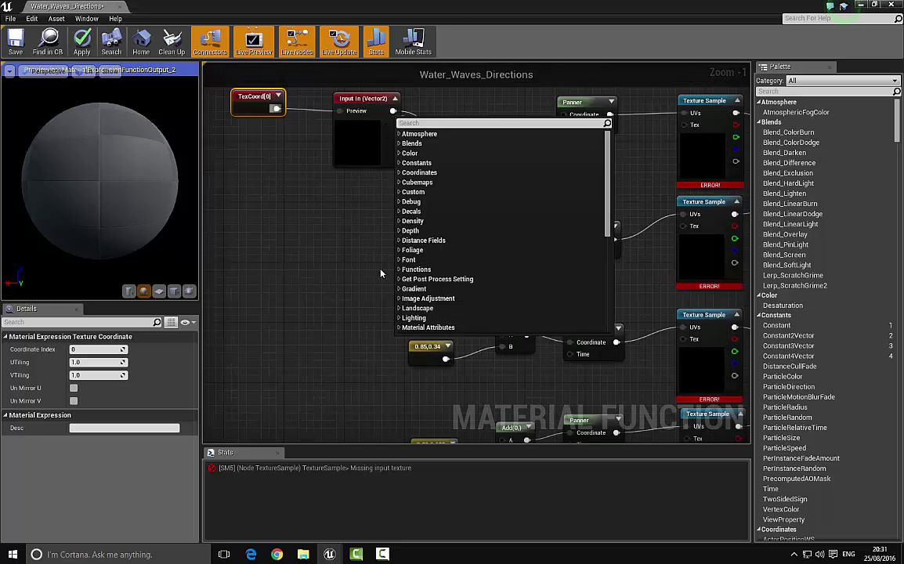
pyautogui.moveTo(400, 198); pyautogui.dragTo(385, 242, button='right')
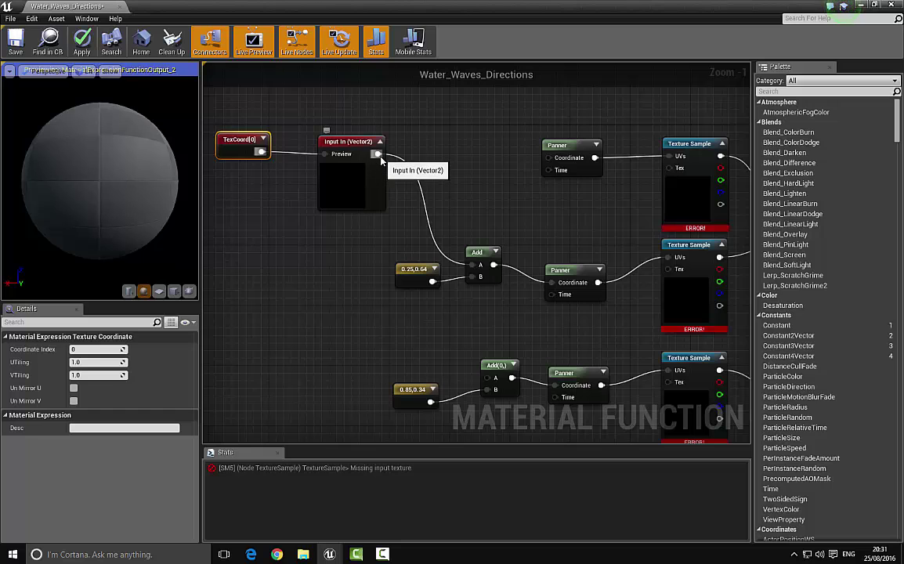
pyautogui.moveTo(378, 154); pyautogui.dragTo(481, 378)
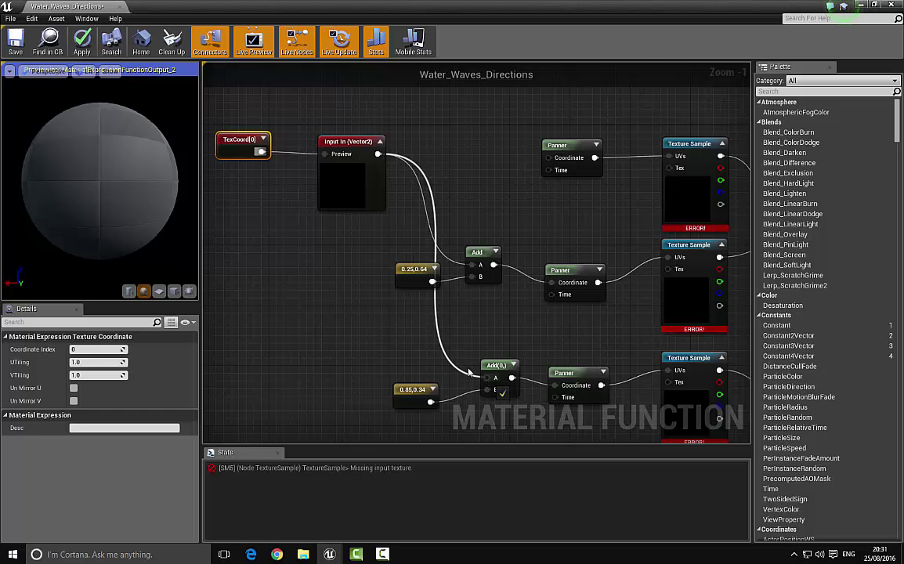
pyautogui.moveTo(481, 377); pyautogui.dragTo(468, 303, button='right')
pyautogui.scroll(-2, 422, 283)
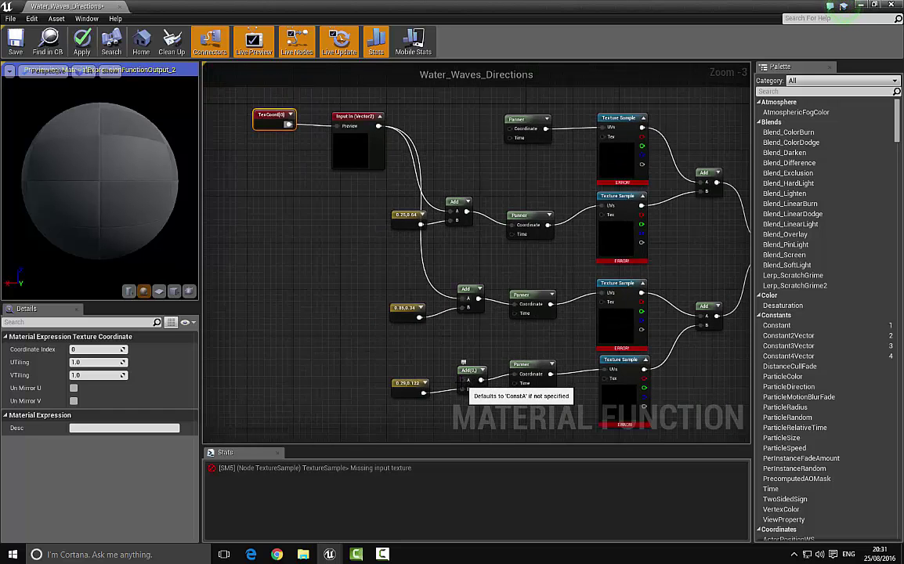
pyautogui.moveTo(462, 379); pyautogui.dragTo(379, 127)
# Step: Connect the Vector2 function input's output directly to the Coordinate input of the uppermost Panner
pyautogui.moveTo(435, 117); pyautogui.dragTo(538, 179, button='right')
pyautogui.scroll(-2, 528, 217)
pyautogui.scroll(5, 543, 218)
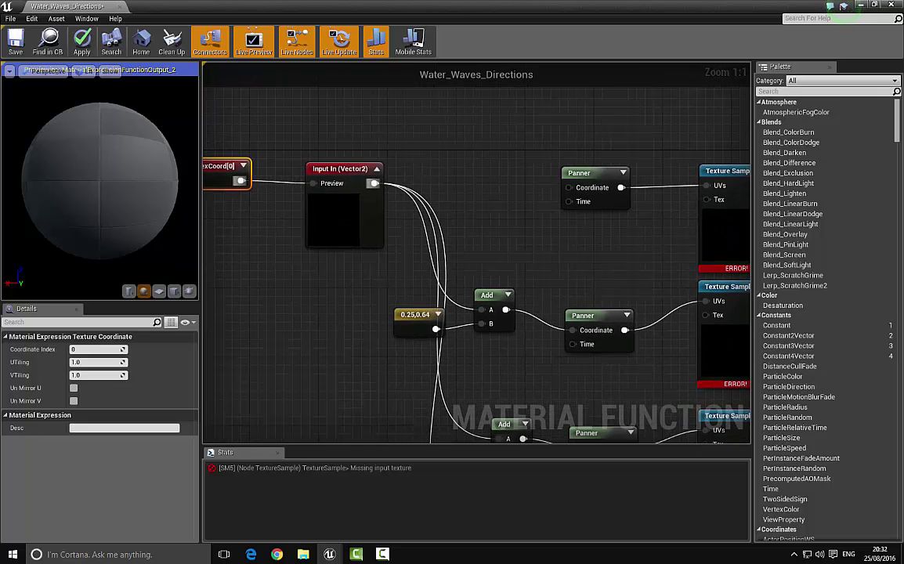
pyautogui.moveTo(568, 187); pyautogui.dragTo(376, 188)
# Step: Move the TexCoord node closer to the Vector2 function input and shift both farther away from the Add nodes
pyautogui.moveTo(411, 141); pyautogui.dragTo(479, 155, button='right')
pyautogui.scroll(-2, 479, 155)
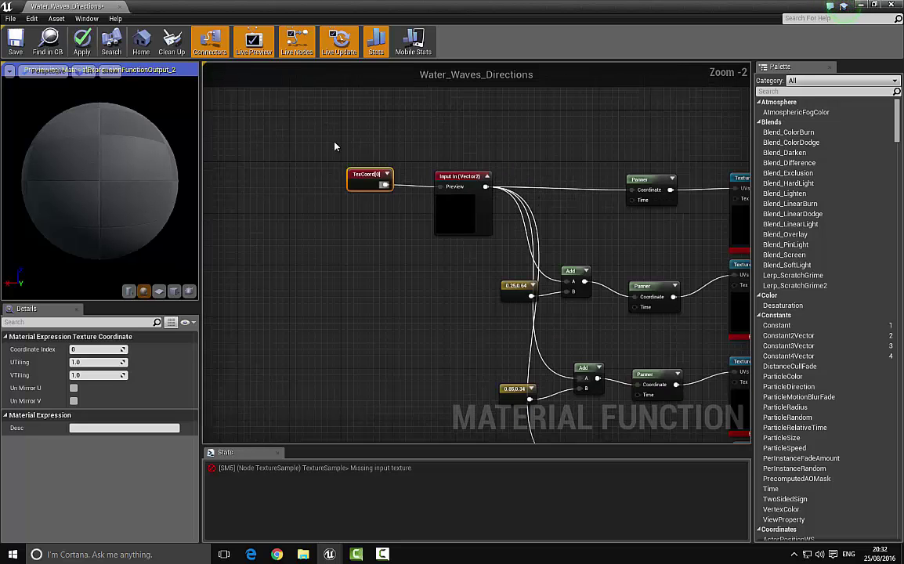
pyautogui.moveTo(365, 174); pyautogui.dragTo(471, 141)
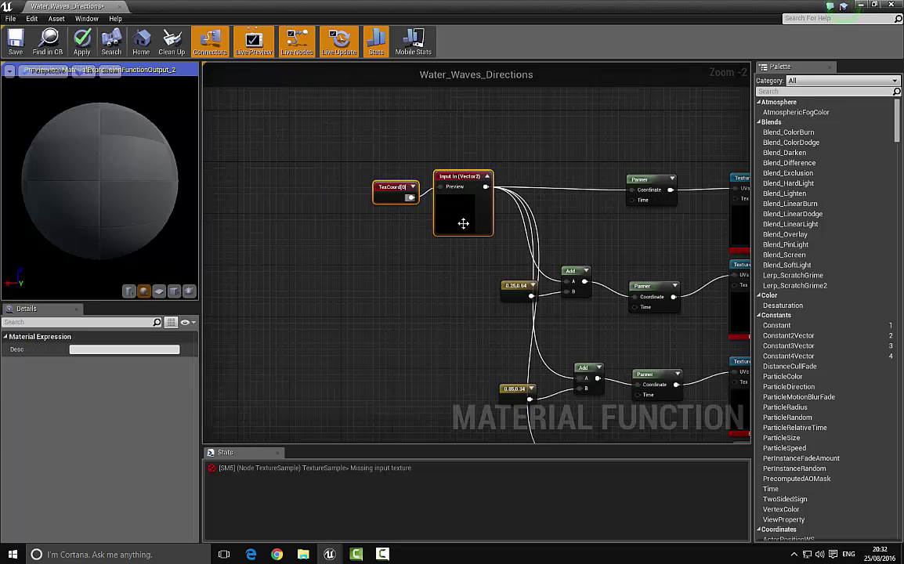
pyautogui.moveTo(463, 223); pyautogui.dragTo(353, 231)
# Step: Add a Time node in the empty area in front of the lowest Constant2Vector
pyautogui.moveTo(408, 391); pyautogui.dragTo(362, 257, button='right')
pyautogui.scroll(-2, 362, 257)
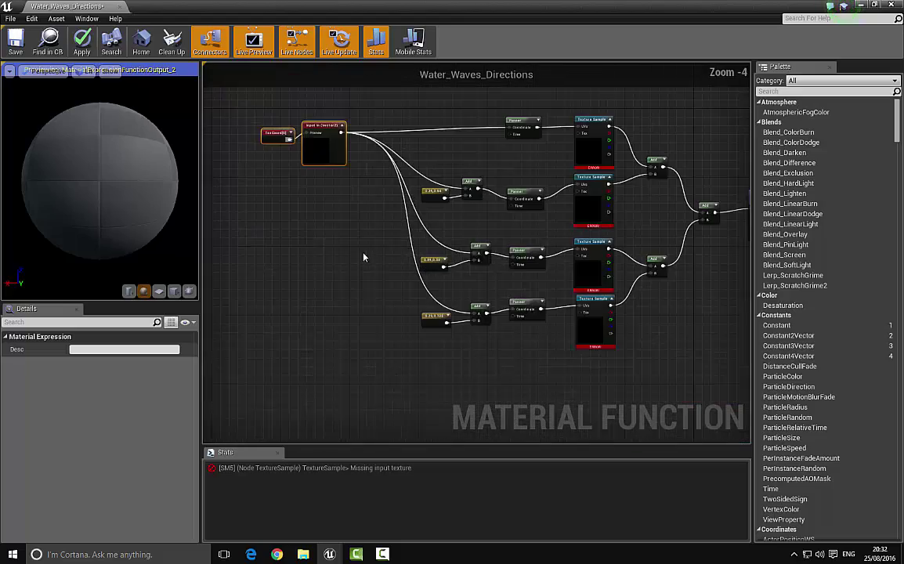
pyautogui.moveTo(354, 303); pyautogui.dragTo(438, 204, button='right')
pyautogui.scroll(2, 345, 239)
pyautogui.scroll(2, 392, 255)
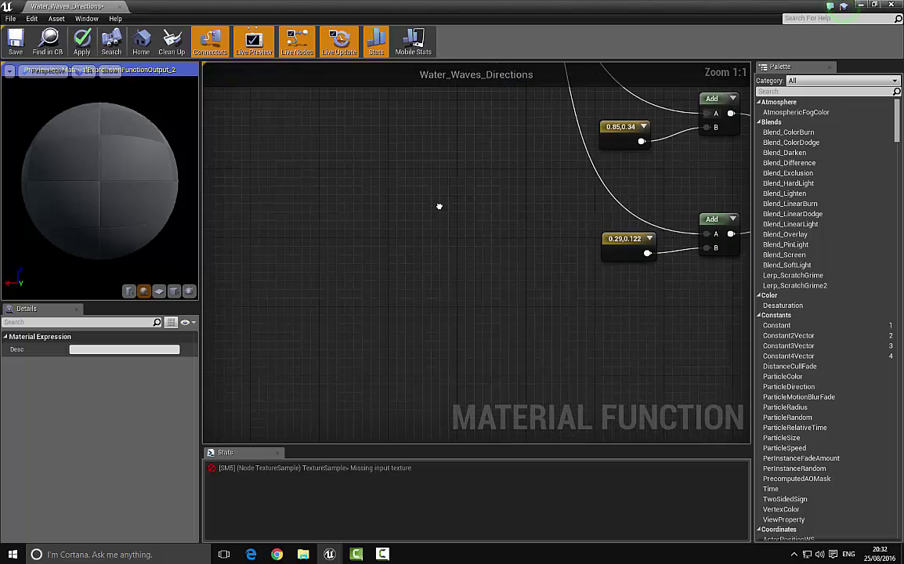
pyautogui.moveTo(407, 237); pyautogui.dragTo(408, 241, button='right')
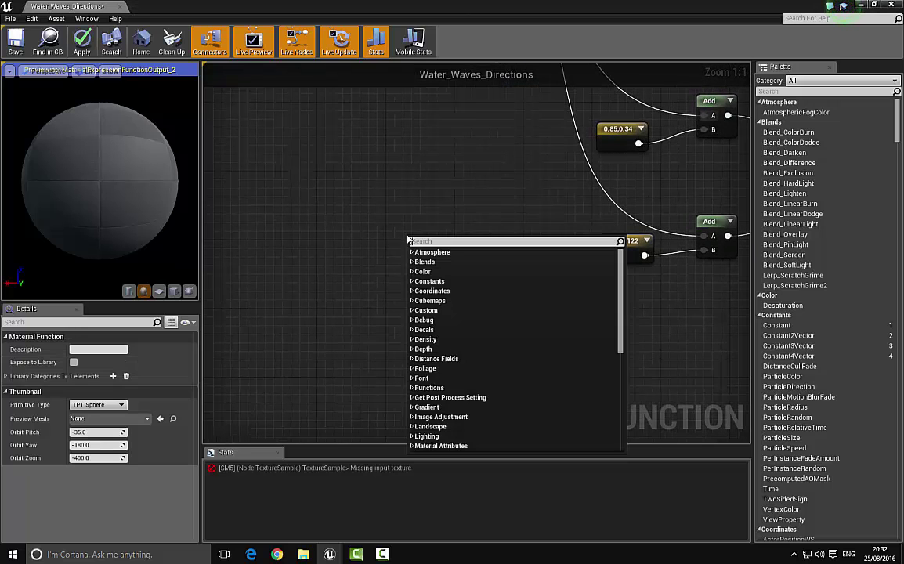
pyautogui.write('time')
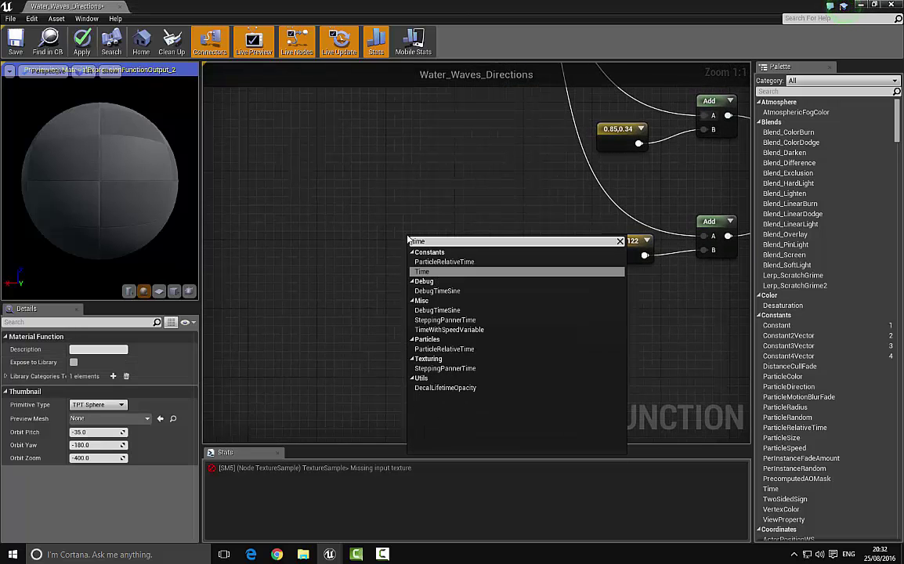
pyautogui.press('Return')
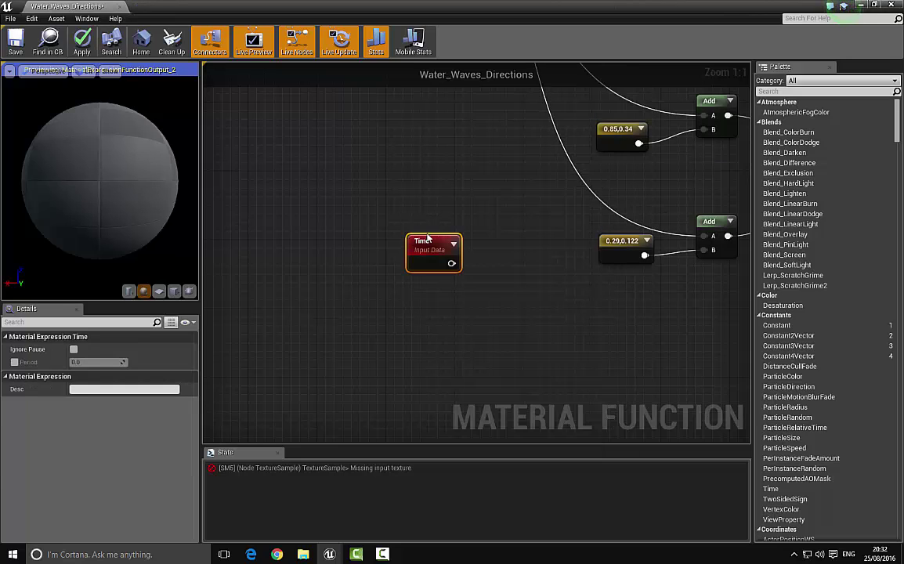
pyautogui.moveTo(421, 243); pyautogui.dragTo(399, 267)
# Step: Add a Multiply node between the Time node and the lowest Constant2Vector, and move Time up and away from it
pyautogui.click(531, 302)
pyautogui.click(459, 261)
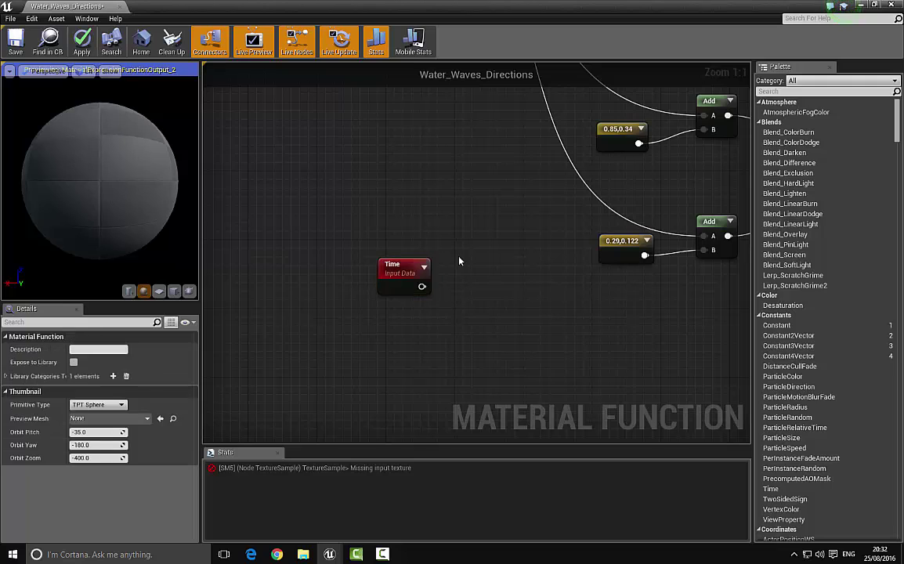
pyautogui.click(457, 261)
pyautogui.moveTo(483, 255); pyautogui.dragTo(483, 229)
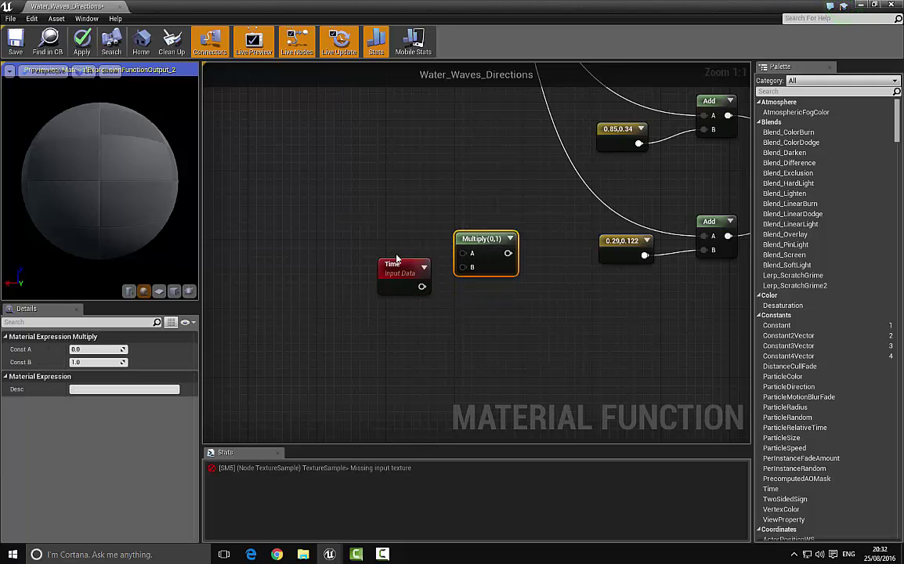
pyautogui.moveTo(396, 276); pyautogui.dragTo(352, 215)
# Step: Add a second FunctionInput node below the Time node
pyautogui.click(345, 307)
pyautogui.rightClick(342, 303)
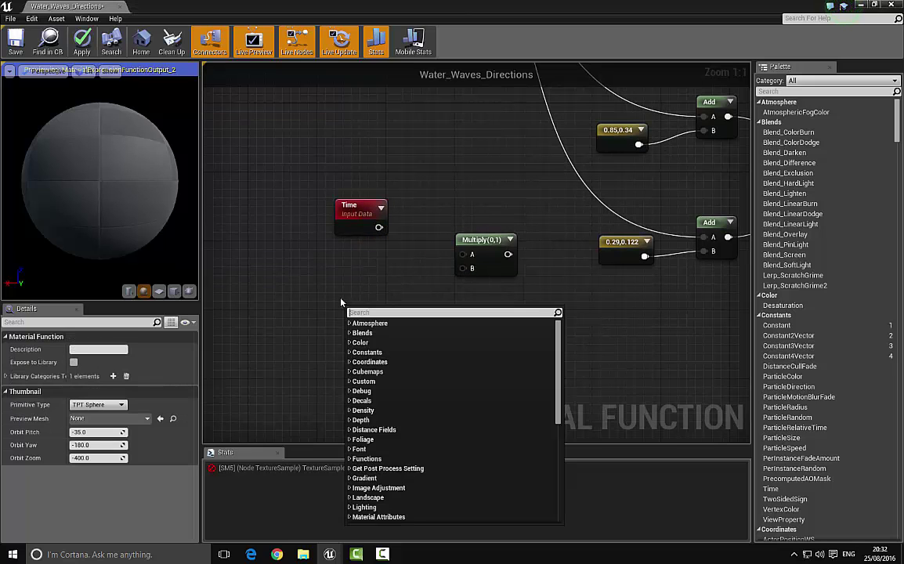
pyautogui.write('input')
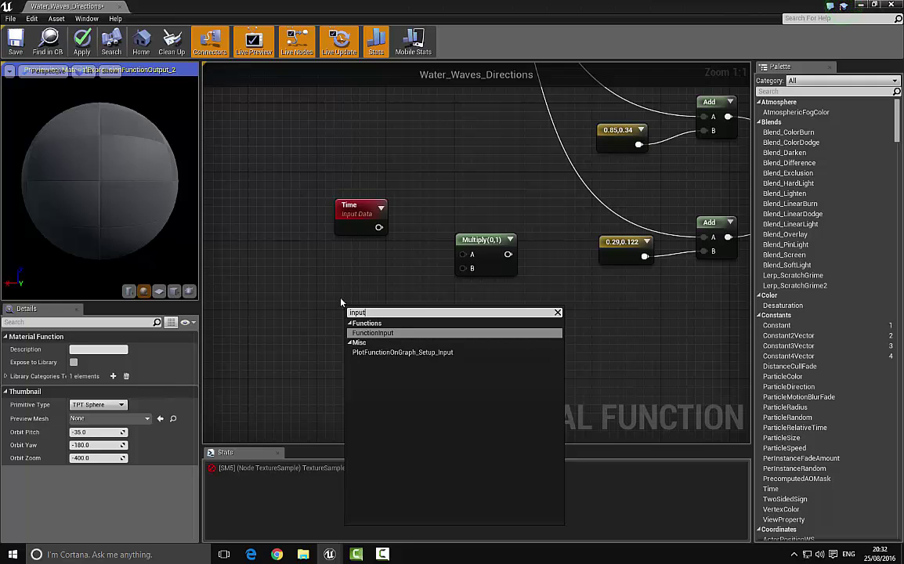
pyautogui.press('Return')
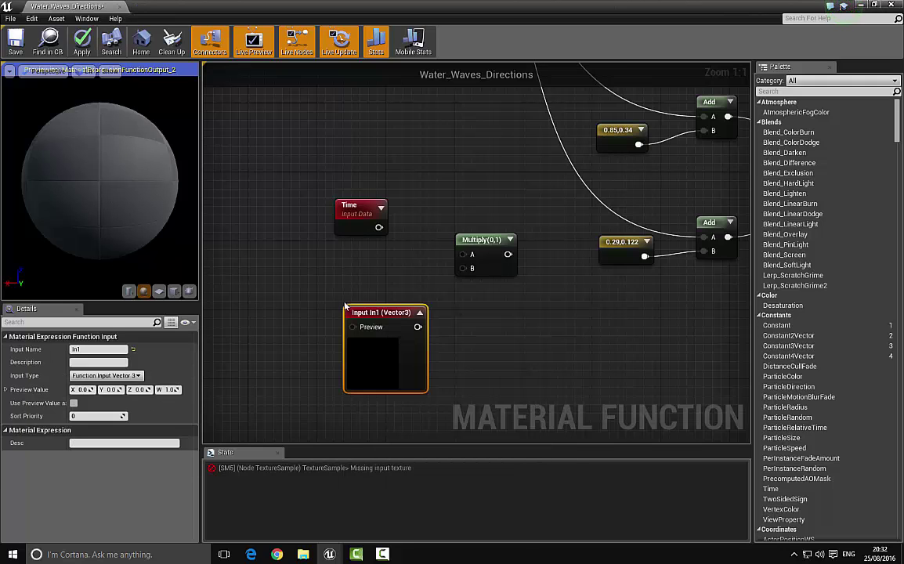
# Step: Move the new function input up under the Time node, and set its type to Scalar with a preview X value of 1.0
pyautogui.moveTo(344, 306); pyautogui.dragTo(326, 285)
pyautogui.click(138, 376)
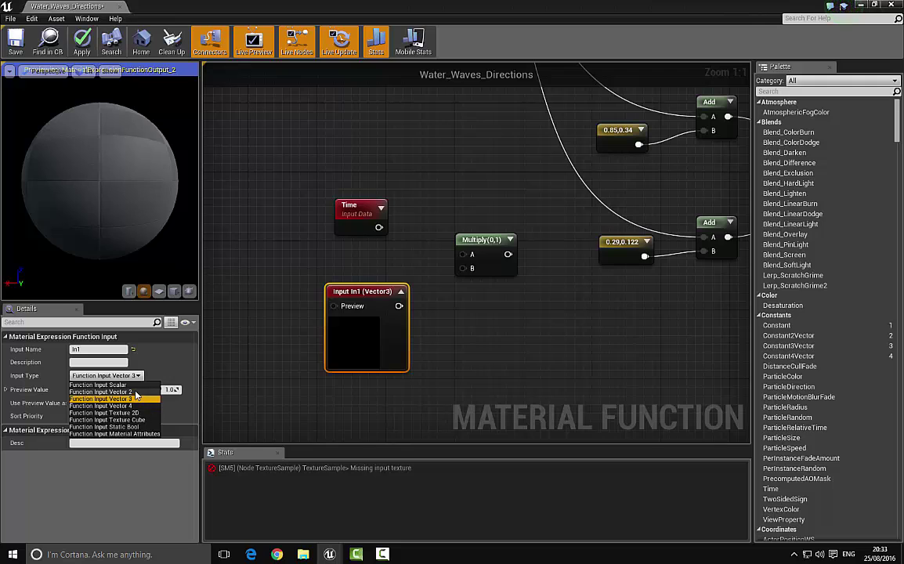
pyautogui.click(136, 392)
pyautogui.click(314, 266)
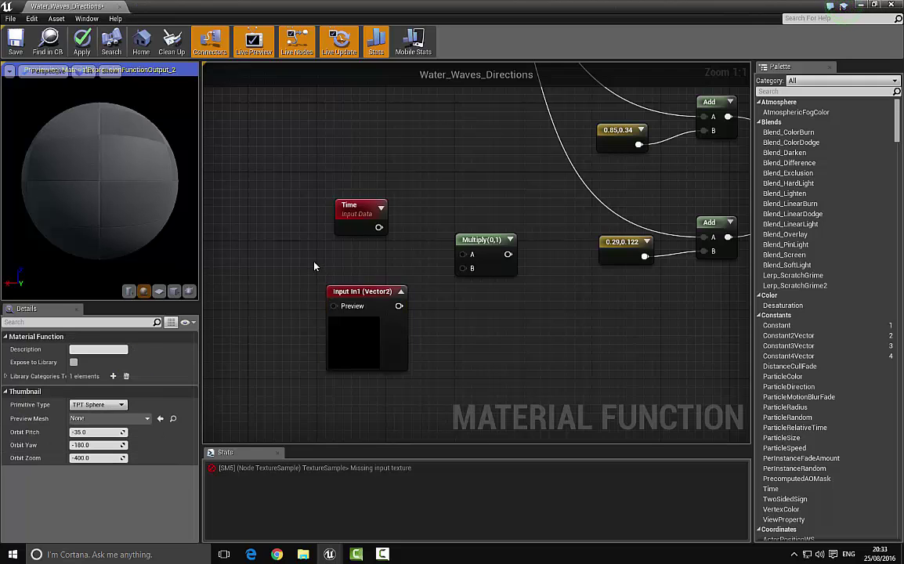
pyautogui.click(329, 332)
pyautogui.click(105, 375)
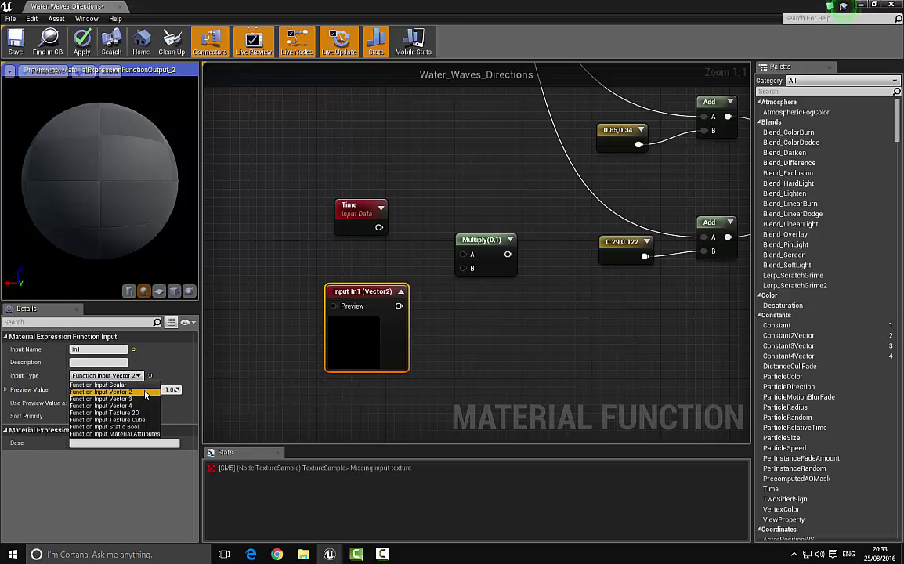
pyautogui.click(98, 384)
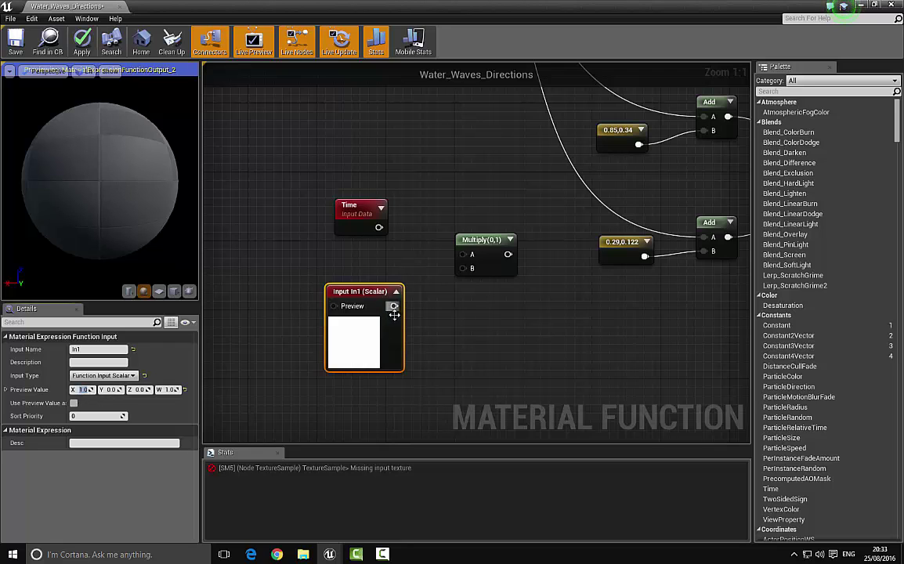
# Step: Connect Time to the Multiply node's A input and the scalar function input to B, and move the three nodes lower in the graph
pyautogui.moveTo(394, 306); pyautogui.dragTo(378, 227)
pyautogui.moveTo(435, 206); pyautogui.dragTo(392, 235, button='right')
pyautogui.scroll(-2, 380, 234)
pyautogui.moveTo(271, 194); pyautogui.dragTo(427, 337)
pyautogui.moveTo(417, 261); pyautogui.dragTo(383, 293)
pyautogui.click(382, 248)
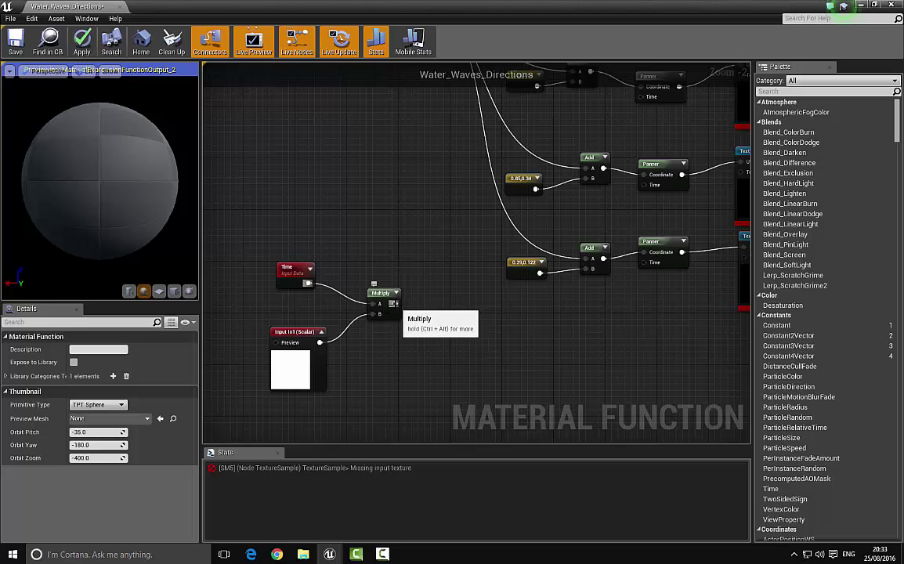
# Step: Connect the Multiply output to the Time input of all four Panner nodes
pyautogui.moveTo(394, 303); pyautogui.dragTo(648, 268)
pyautogui.moveTo(644, 185); pyautogui.dragTo(395, 305)
pyautogui.moveTo(614, 89); pyautogui.dragTo(531, 227, button='right')
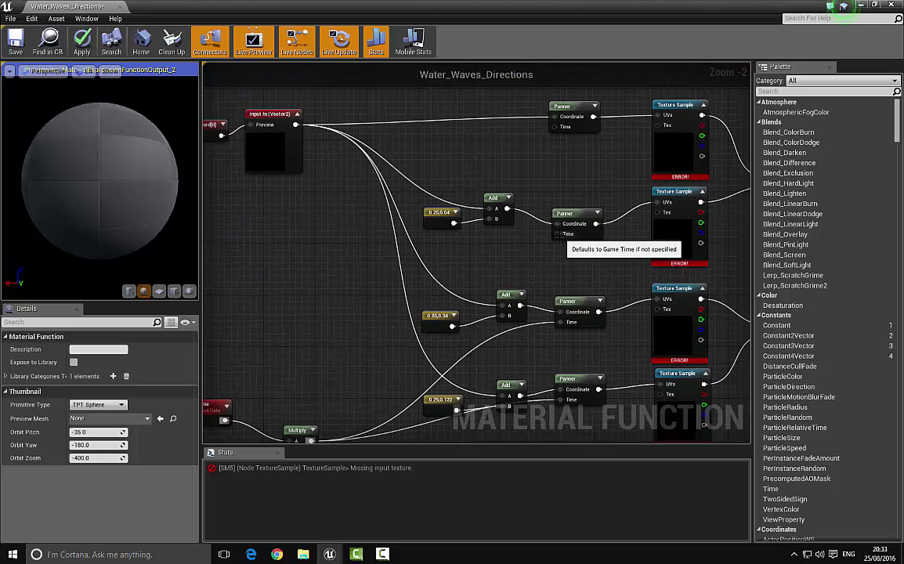
pyautogui.moveTo(558, 233); pyautogui.dragTo(316, 413)
pyautogui.moveTo(396, 307); pyautogui.dragTo(399, 344, button='right')
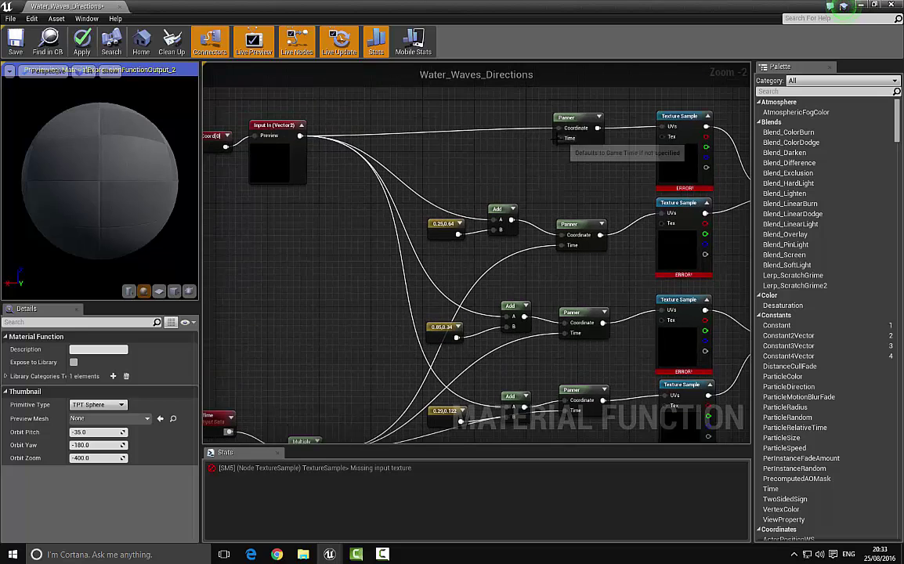
pyautogui.moveTo(558, 138); pyautogui.dragTo(315, 257)
# Step: Add a TextureObject node in the empty area below the lowest Panner
pyautogui.moveTo(481, 285); pyautogui.dragTo(416, 290, button='right')
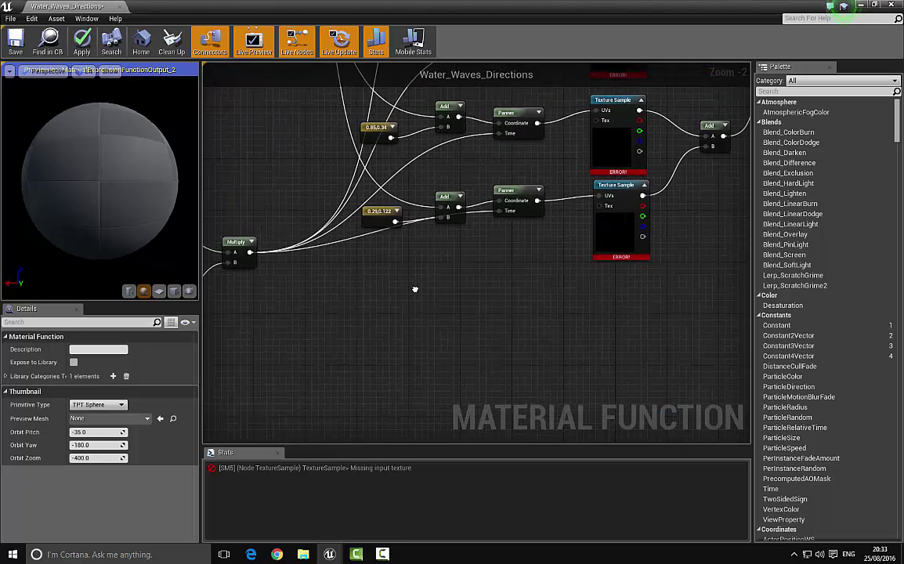
pyautogui.scroll(2, 438, 238)
pyautogui.moveTo(440, 238); pyautogui.dragTo(455, 289, button='right')
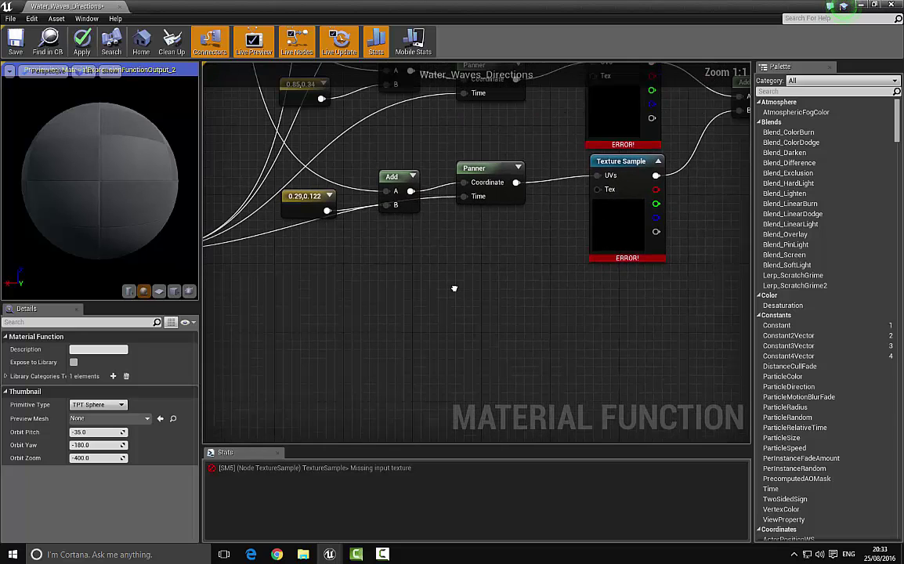
pyautogui.rightClick(453, 294)
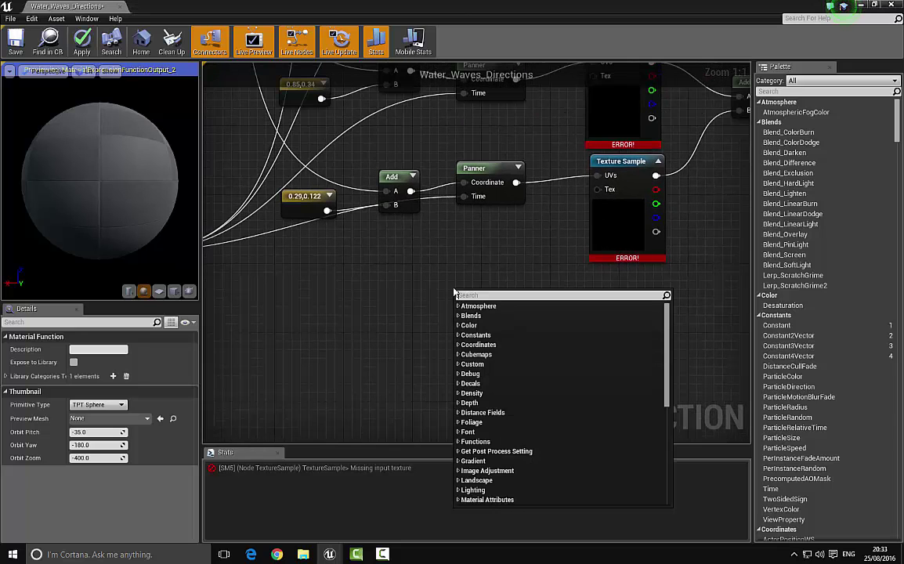
pyautogui.write('obj')
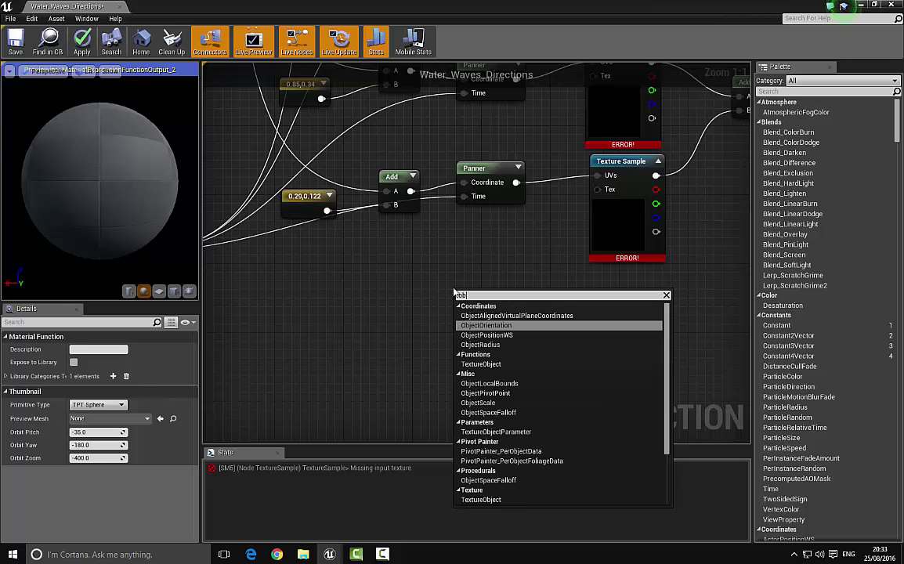
pyautogui.write('ectt')
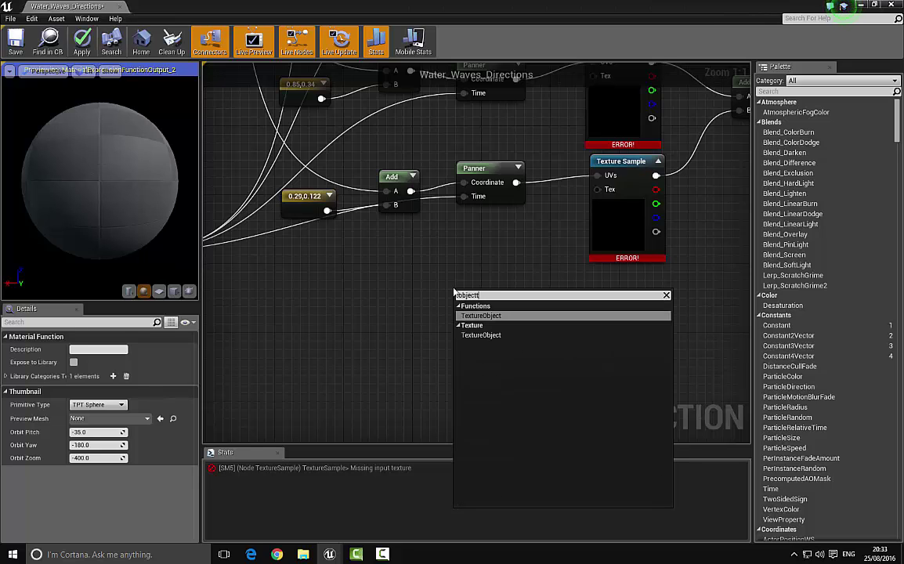
pyautogui.press('Return')
pyautogui.moveTo(481, 303); pyautogui.dragTo(414, 324)
pyautogui.click(484, 297)
# Step: Add a FunctionInput node beside the Texture Object and set its input type to Texture 2D
pyautogui.moveTo(498, 338); pyautogui.dragTo(455, 282, button='right')
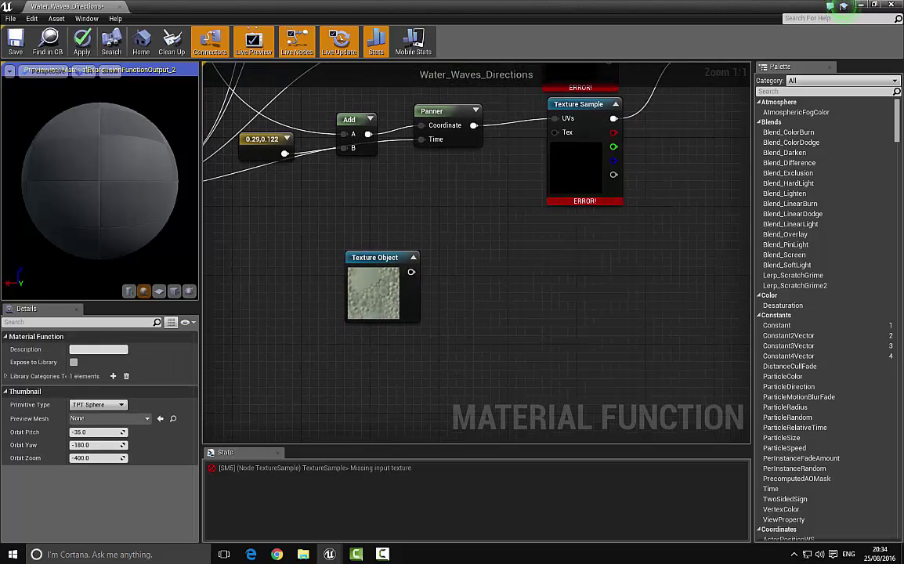
pyautogui.rightClick(457, 287)
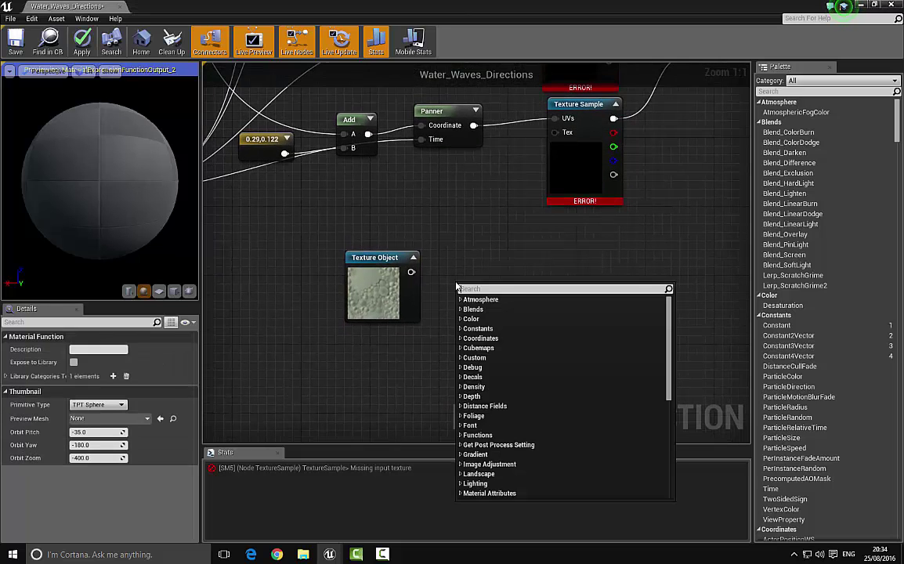
pyautogui.write('input')
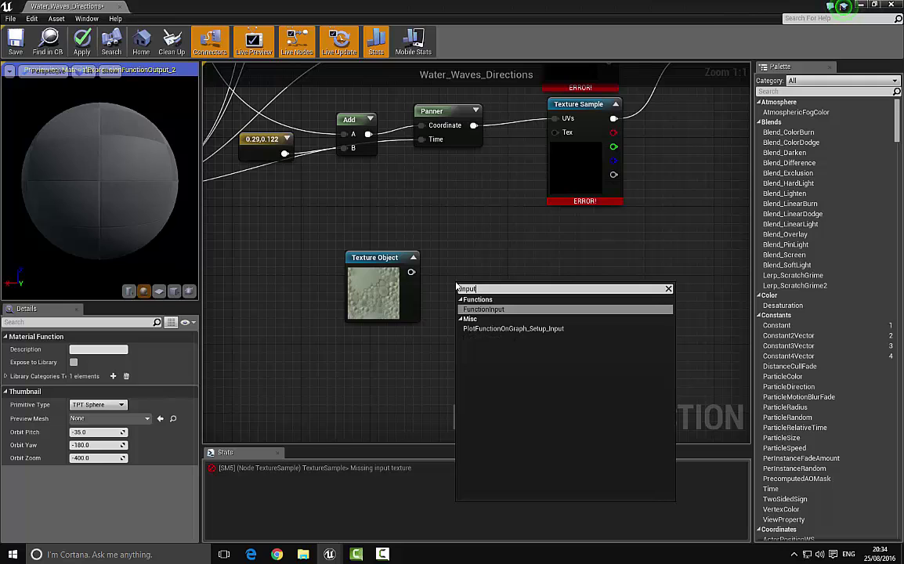
pyautogui.press('Return')
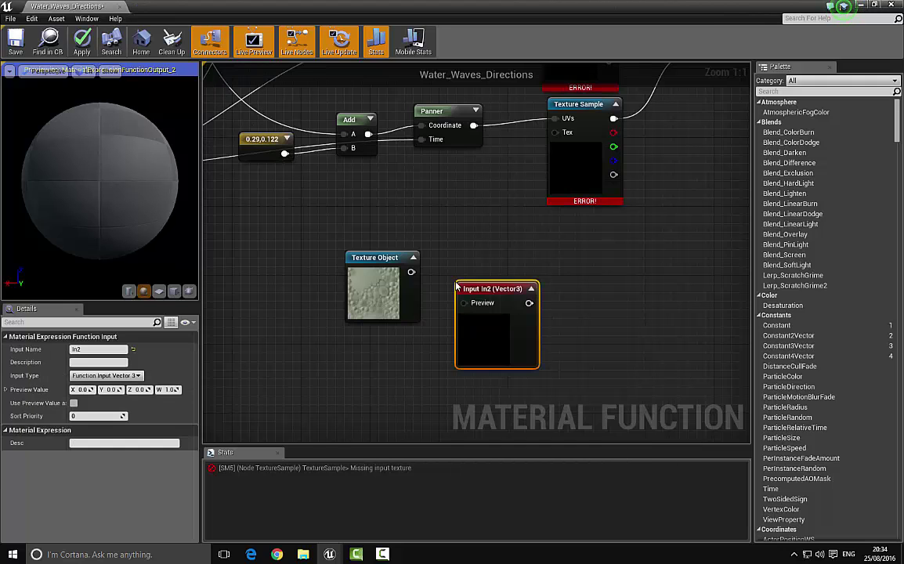
pyautogui.moveTo(490, 290); pyautogui.dragTo(481, 260)
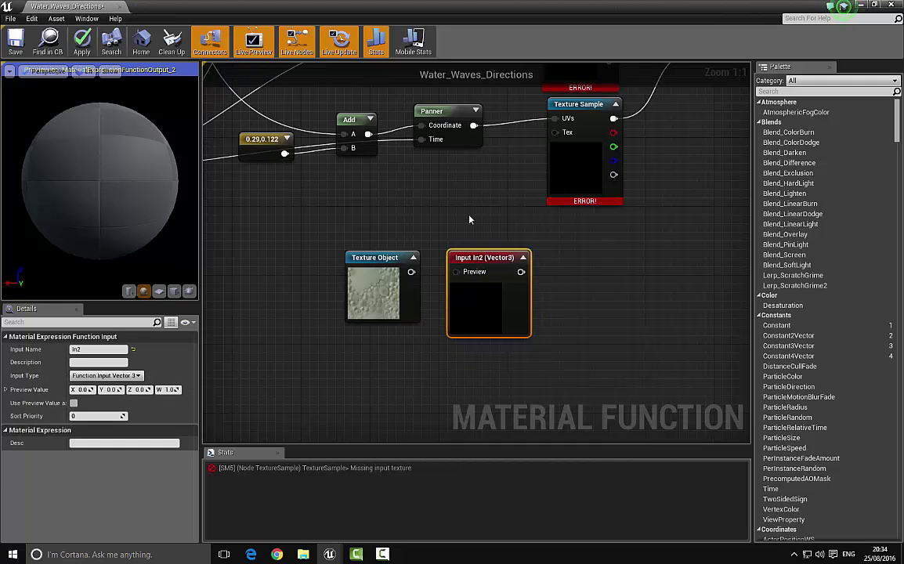
pyautogui.click(123, 375)
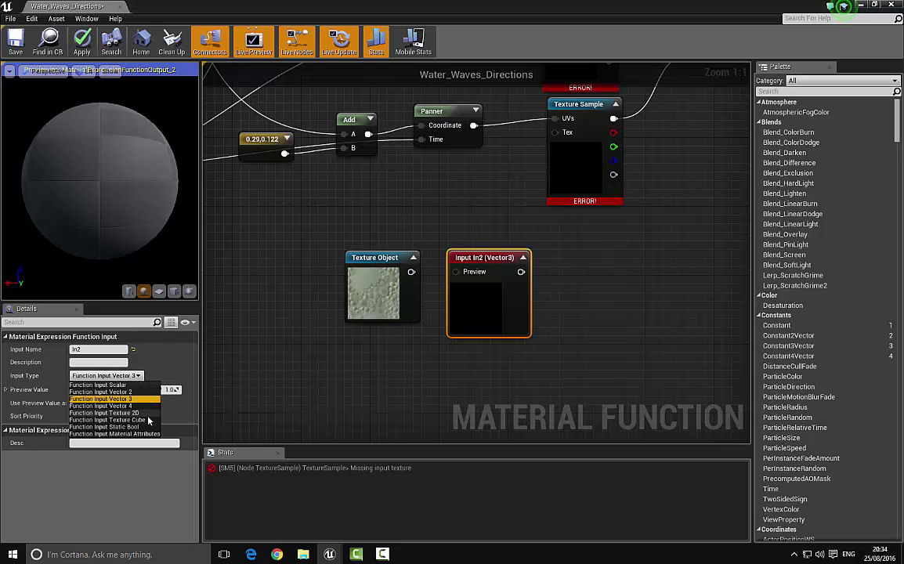
pyautogui.click(125, 412)
# Step: Connect the Texture Object to the Preview of the Texture 2D function input, and shift both nodes farther away from the Texture Samples
pyautogui.moveTo(411, 272); pyautogui.dragTo(462, 273)
pyautogui.keyDown('ctrl'); pyautogui.click(366, 254); pyautogui.keyUp('ctrl')
pyautogui.moveTo(503, 314); pyautogui.dragTo(454, 307)
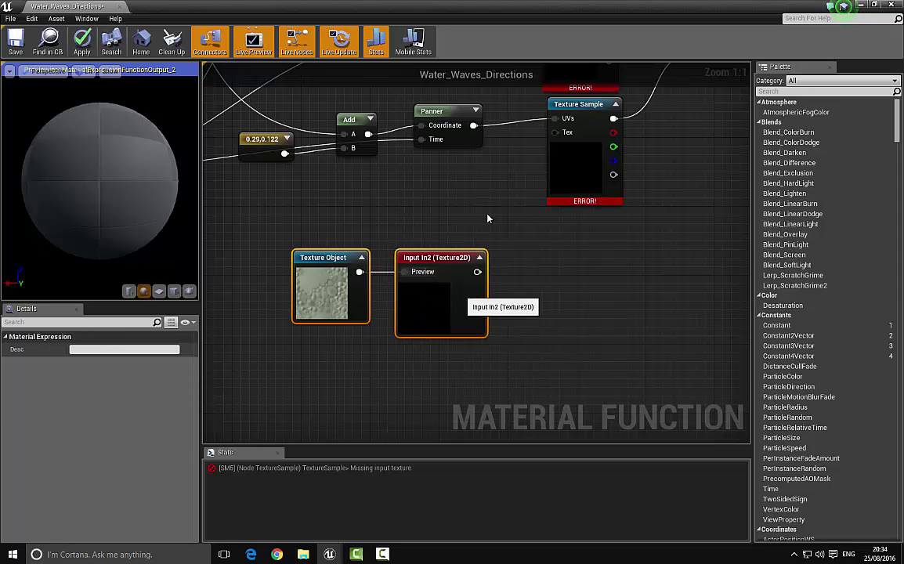
# Step: Connect the Texture 2D function input to the Tex input of the four Texture Samples
pyautogui.rightClick(490, 180)
pyautogui.moveTo(500, 163); pyautogui.dragTo(463, 225, button='right')
pyautogui.moveTo(516, 196); pyautogui.dragTo(439, 335)
pyautogui.scroll(-2, 481, 194)
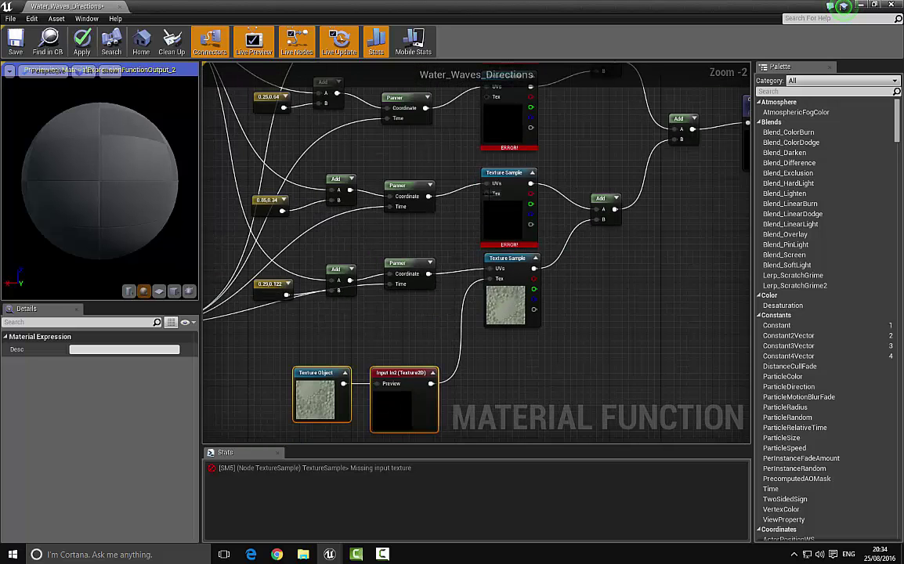
pyautogui.moveTo(483, 193); pyautogui.dragTo(431, 383)
pyautogui.moveTo(473, 129); pyautogui.dragTo(452, 220, button='right')
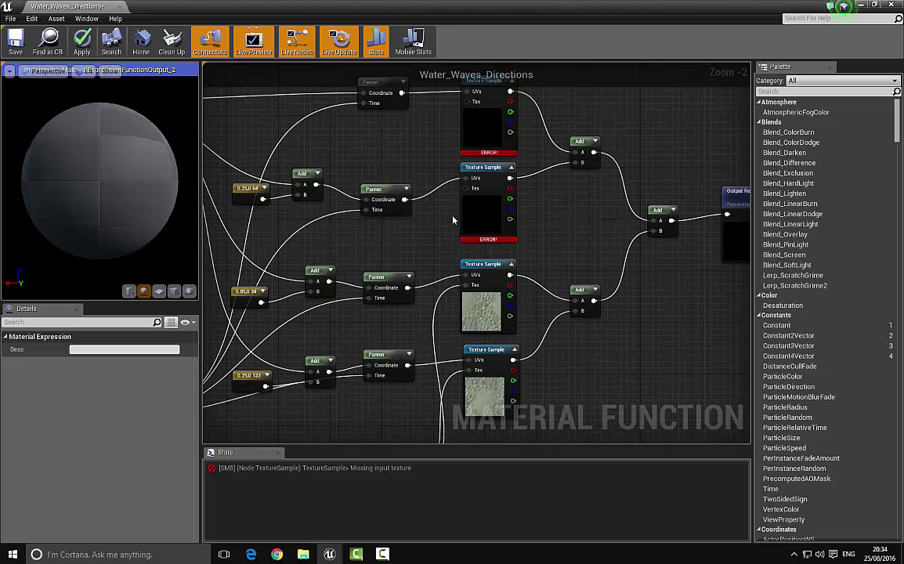
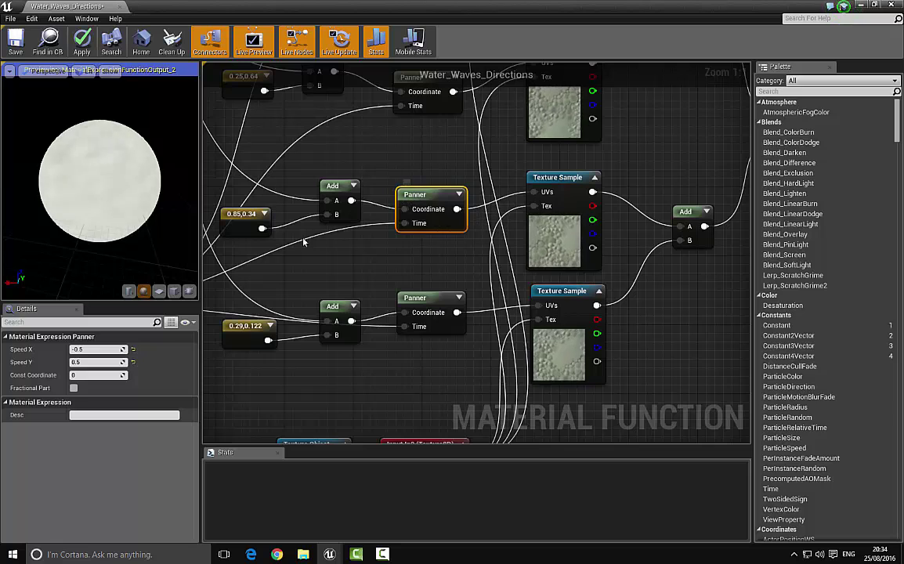
# Step: Check the Speed X and Speed Y values of the two upper Panner nodes
pyautogui.moveTo(416, 79); pyautogui.dragTo(394, 231, button='right')
pyautogui.click(394, 231)
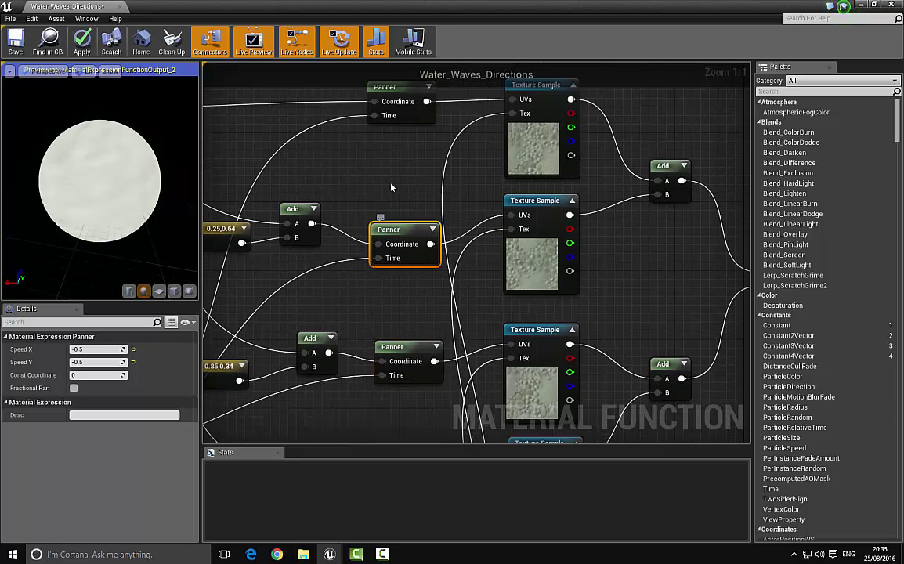
pyautogui.moveTo(395, 94); pyautogui.dragTo(395, 215, button='right')
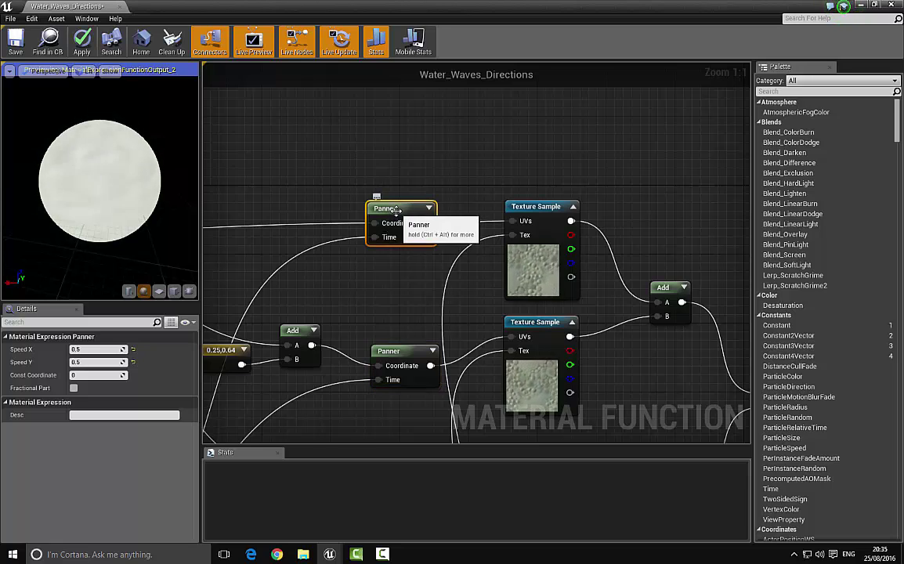
pyautogui.click(396, 216)
# Step: Set the lowest Panner's Speed X to 0.05 and Speed Y to -0.05
pyautogui.moveTo(335, 250); pyautogui.dragTo(346, 116, button='right')
pyautogui.moveTo(362, 395); pyautogui.dragTo(358, 238, button='right')
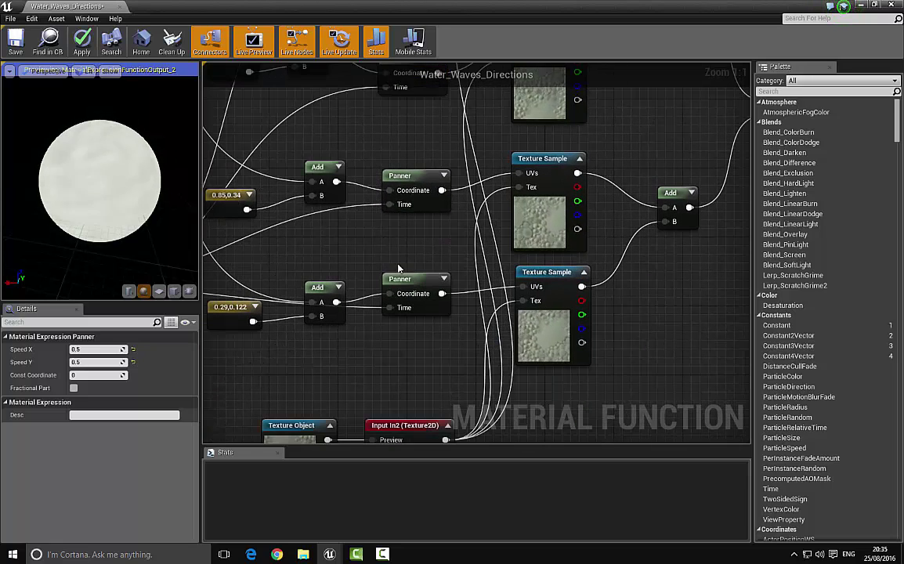
pyautogui.click(407, 291)
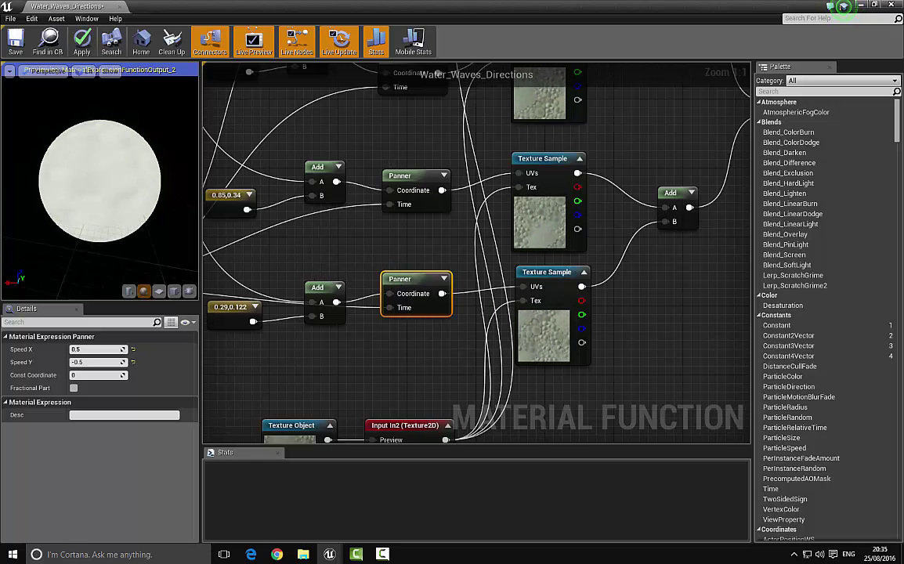
pyautogui.moveTo(296, 227); pyautogui.dragTo(350, 216, button='right')
pyautogui.click(100, 348)
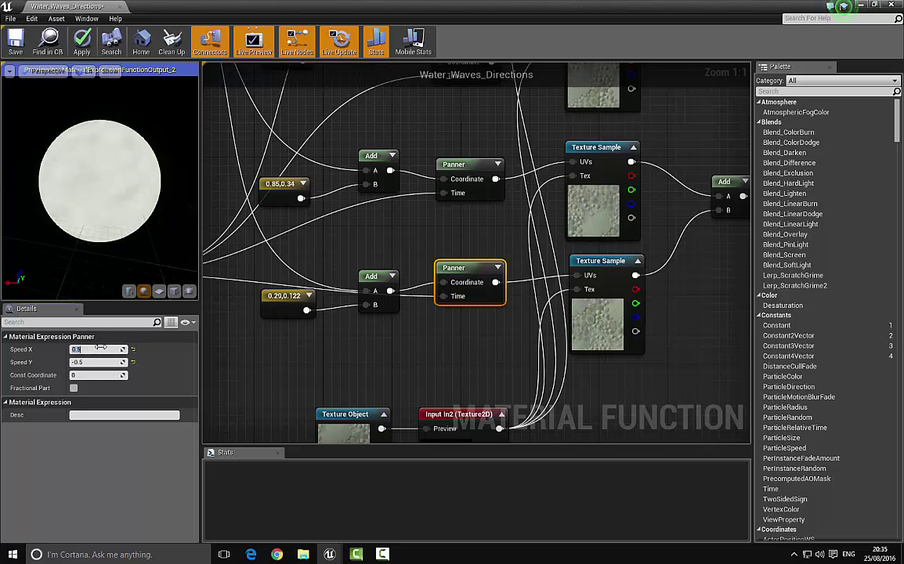
pyautogui.click(101, 348)
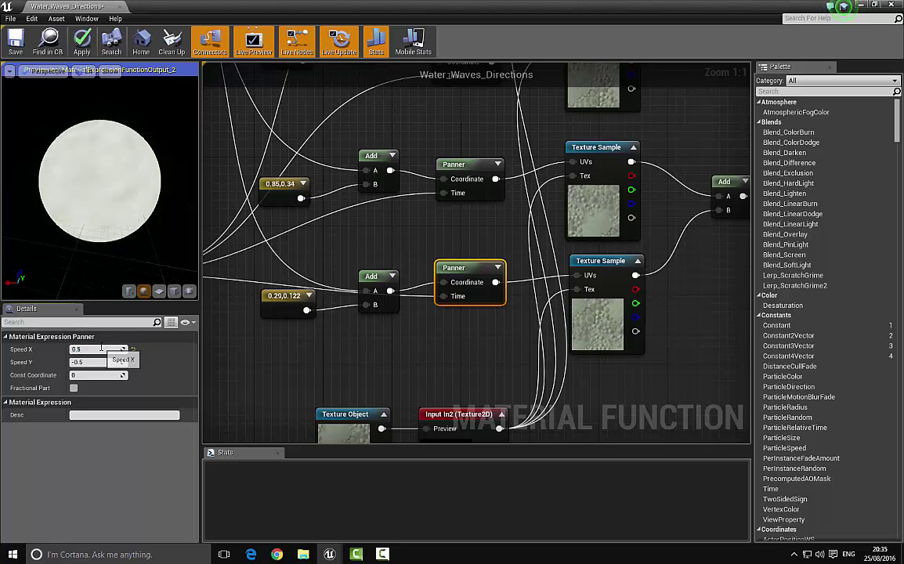
pyautogui.click(100, 348)
pyautogui.write('0.05')
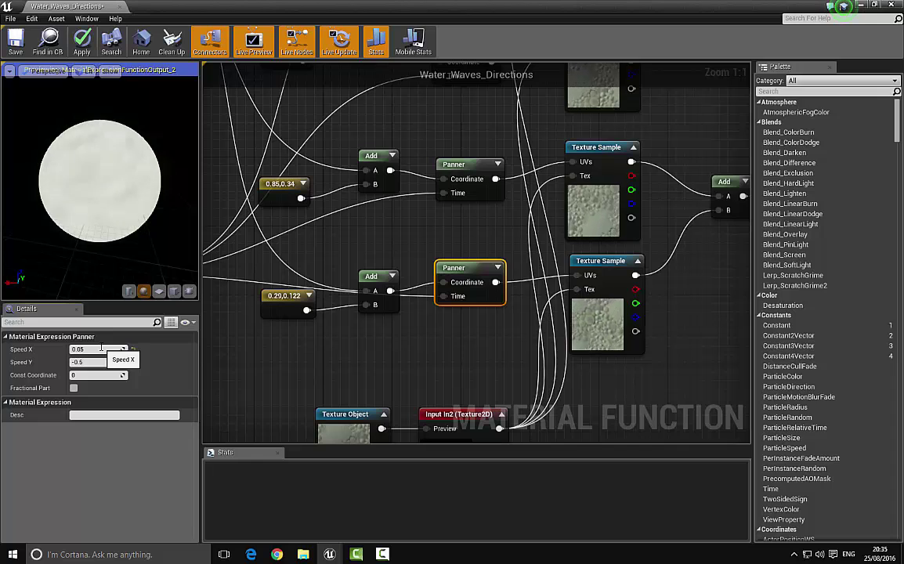
pyautogui.press('Return')
pyautogui.press('Tab')
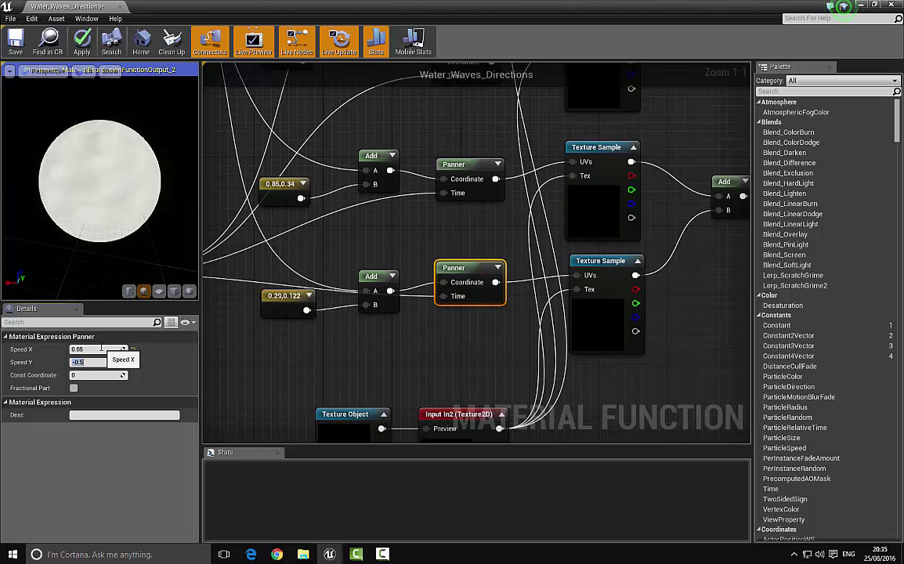
pyautogui.write('-0.05')
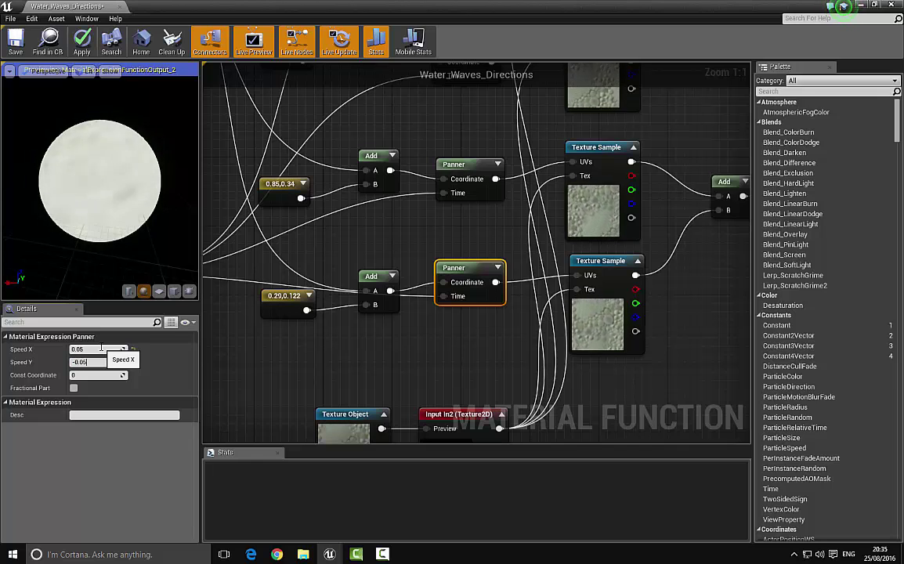
pyautogui.press('Return')
# Step: Set the Speed X to -0.05 and Speed Y to 0.05 on the Panner fed by the 0.85,0.34 offset
pyautogui.moveTo(368, 211); pyautogui.dragTo(377, 285, button='right')
pyautogui.click(468, 240)
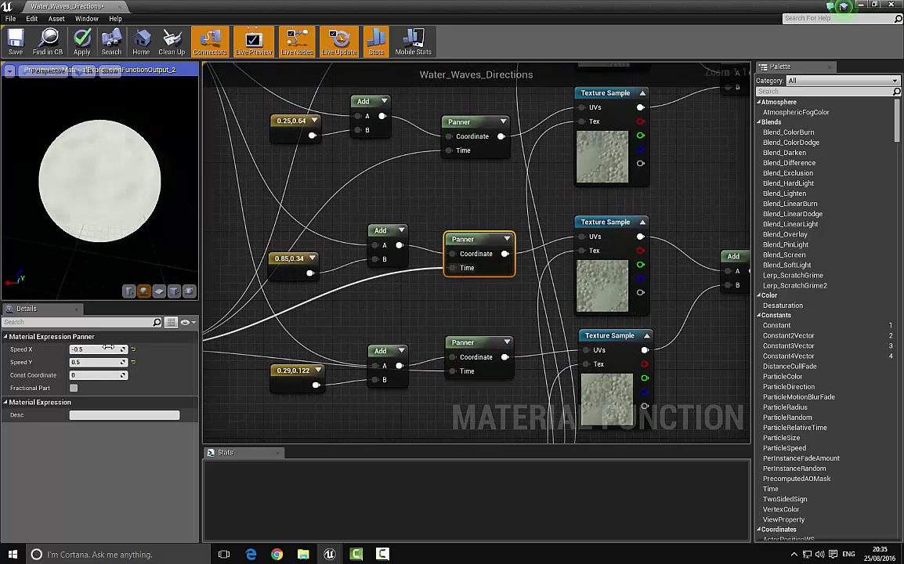
pyautogui.click(107, 349)
pyautogui.write('-0')
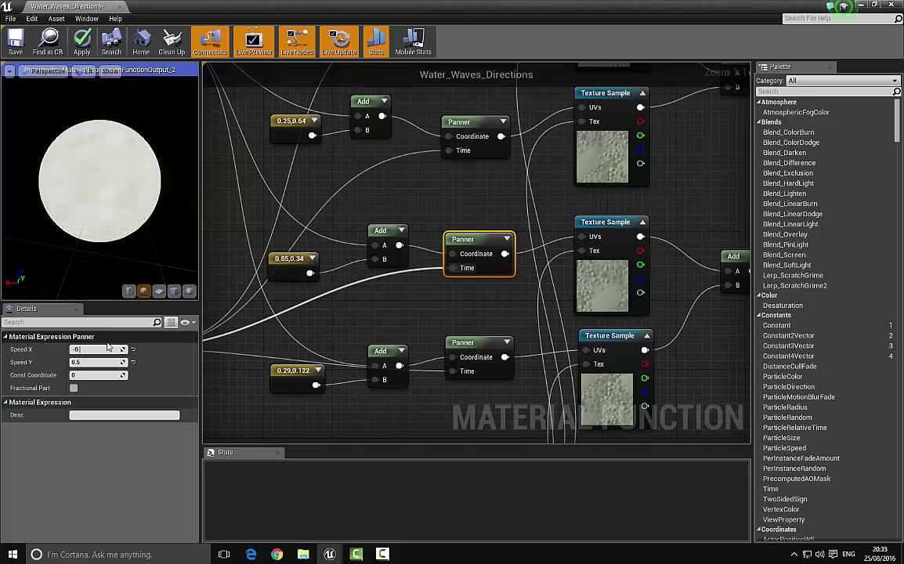
pyautogui.write('.05')
pyautogui.press('Tab')
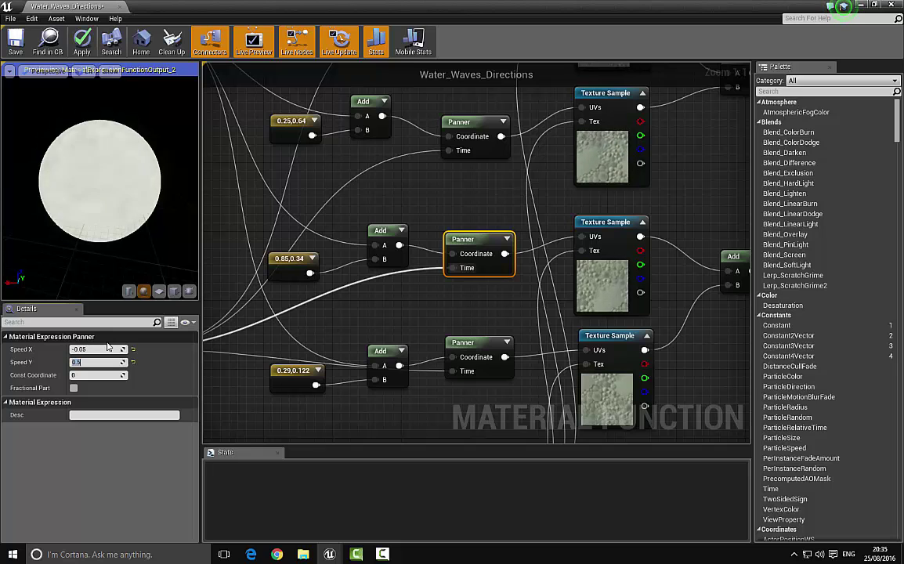
pyautogui.write('0.0')
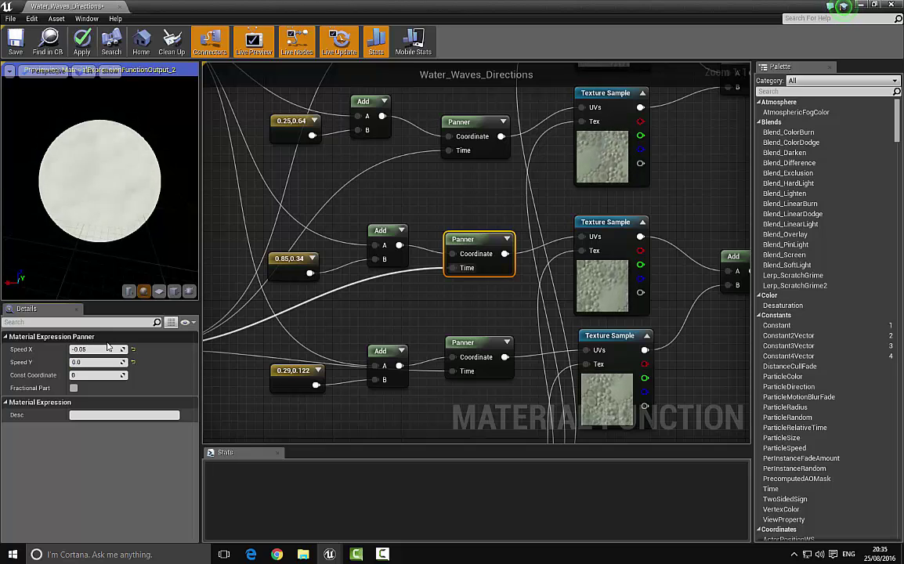
pyautogui.write('5')
pyautogui.press('Return')
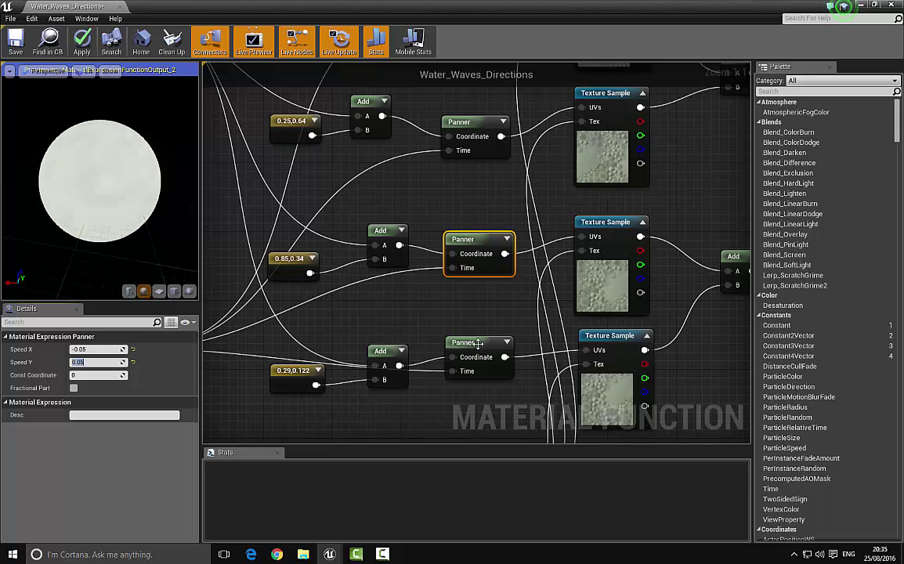
pyautogui.click(478, 342)
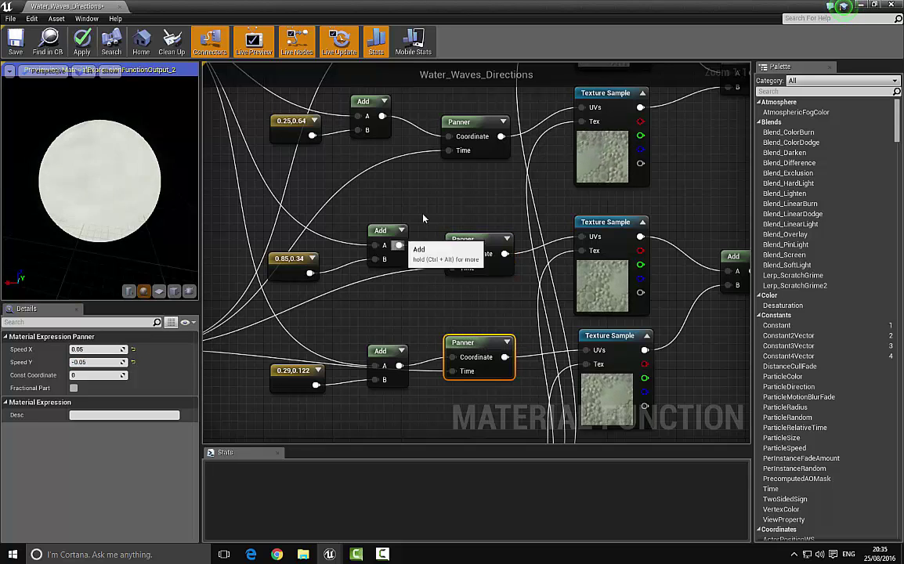
# Step: Set both Speed X and Speed Y to -0.05 on the Panner fed by the 0.25,0.64 offset
pyautogui.moveTo(434, 195); pyautogui.dragTo(394, 364, button='right')
pyautogui.click(420, 292)
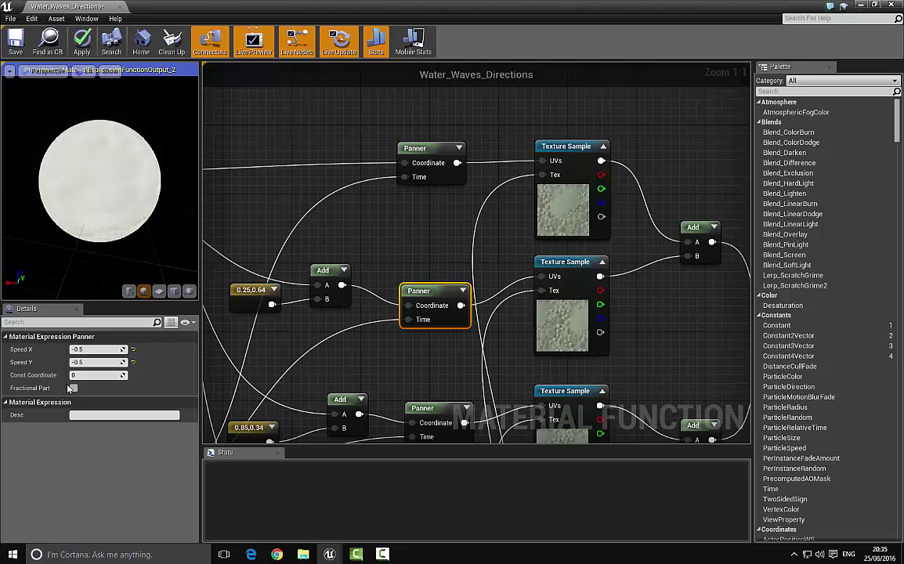
pyautogui.click(102, 349)
pyautogui.write('-0')
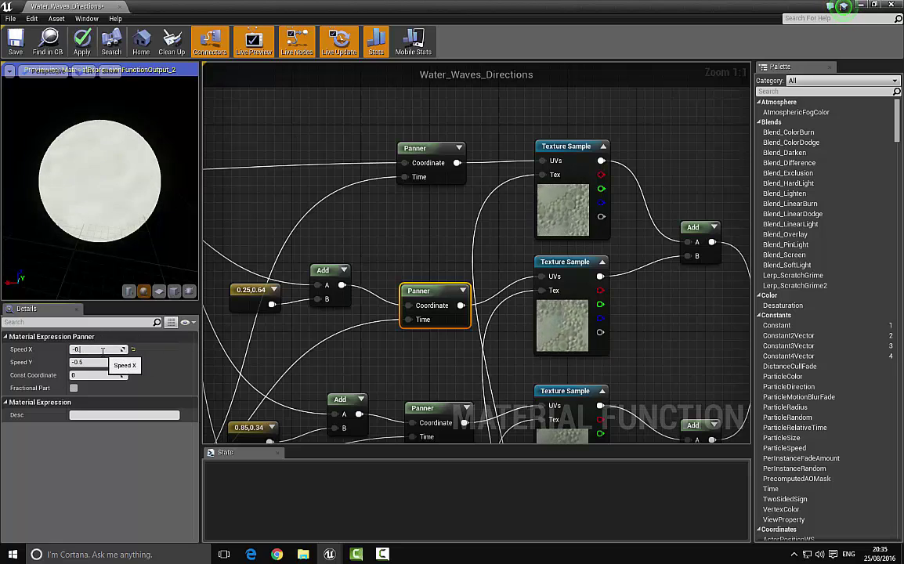
pyautogui.write('.05')
pyautogui.press('Tab')
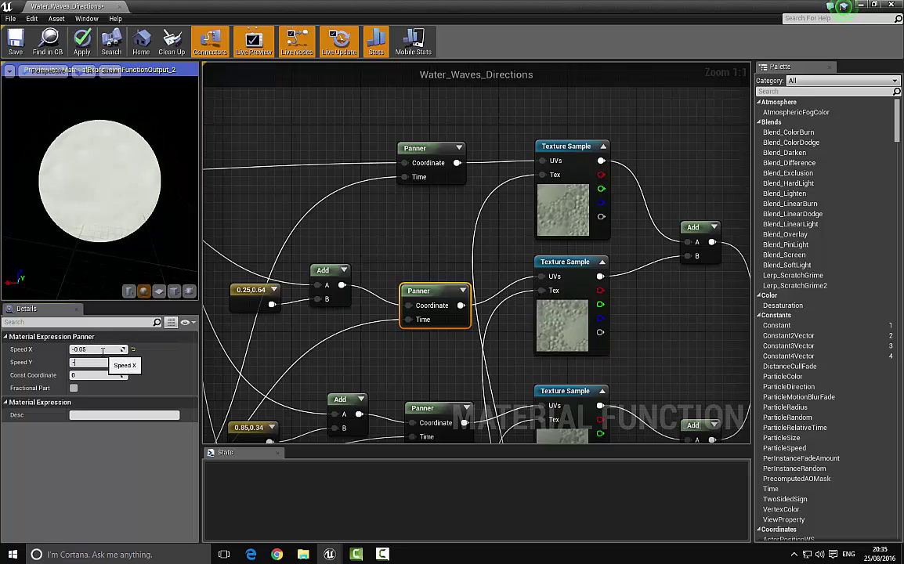
pyautogui.write('-0.05')
pyautogui.press('Return')
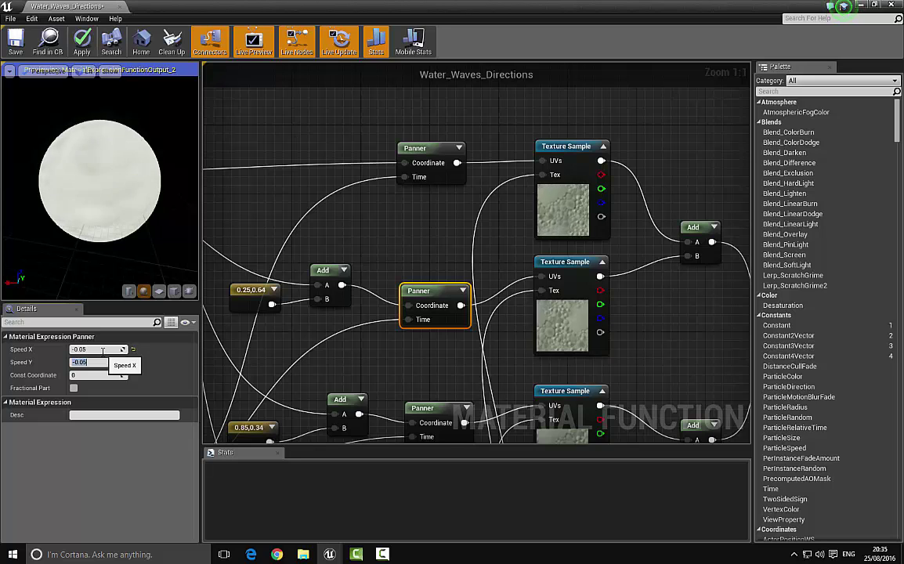
# Step: Set both Speed X and Speed Y of the uppermost Panner to 0.05
pyautogui.click(418, 147)
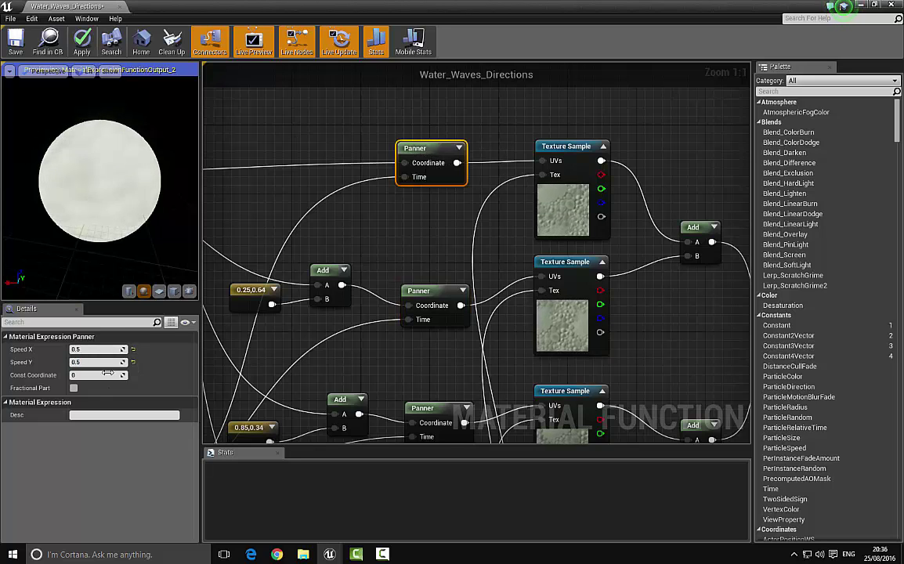
pyautogui.click(104, 349)
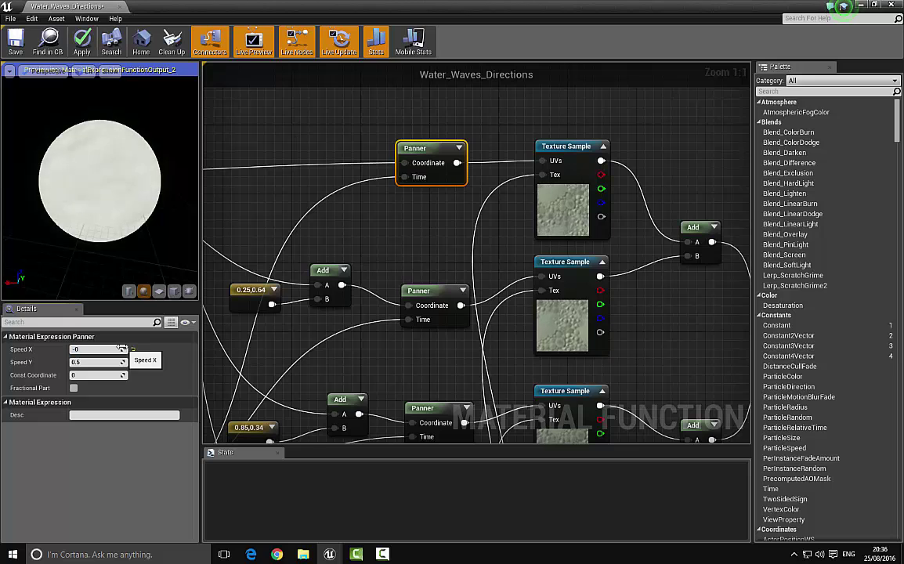
pyautogui.write('0.05')
pyautogui.press('Tab')
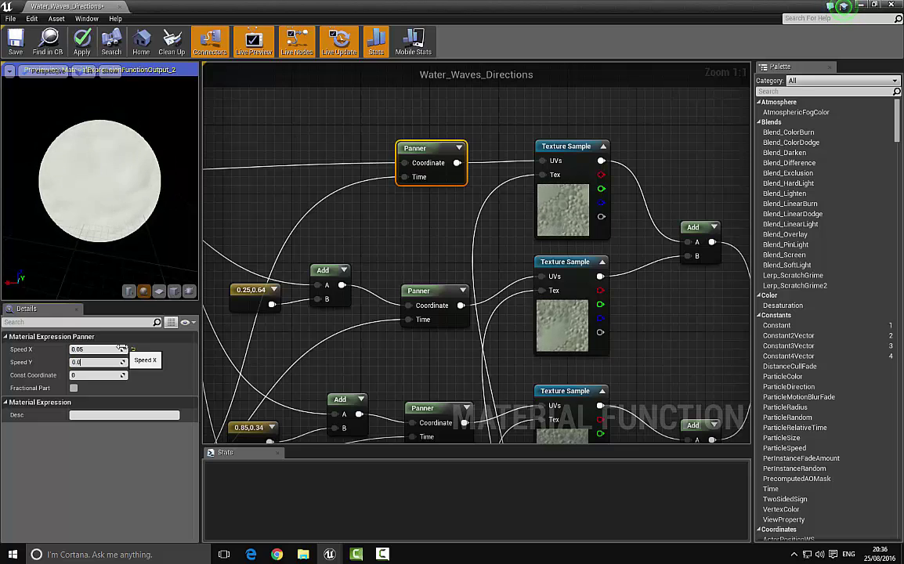
pyautogui.write('0.05')
pyautogui.press('Return')
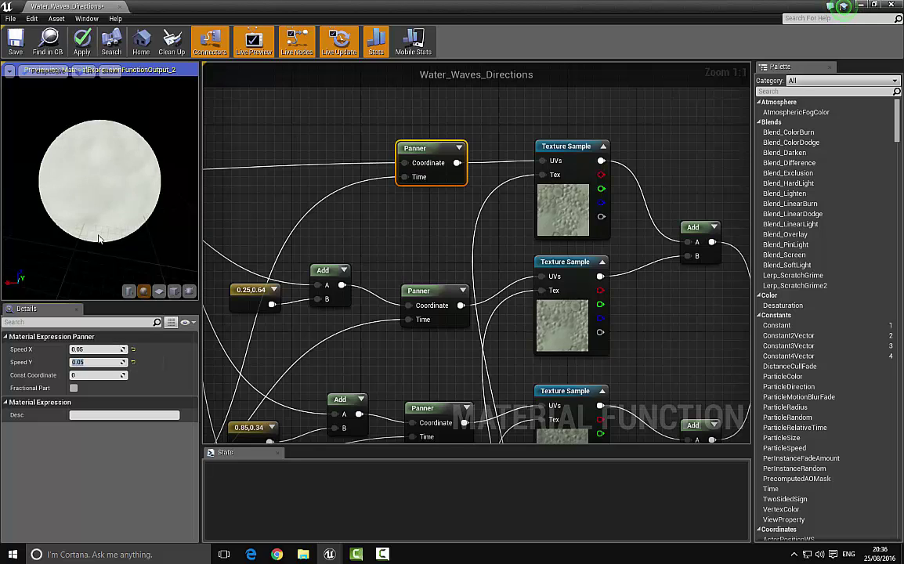
# Step: Switch the material preview to the cube shape and inspect the wave movement on it in a wider preview
pyautogui.click(174, 290)
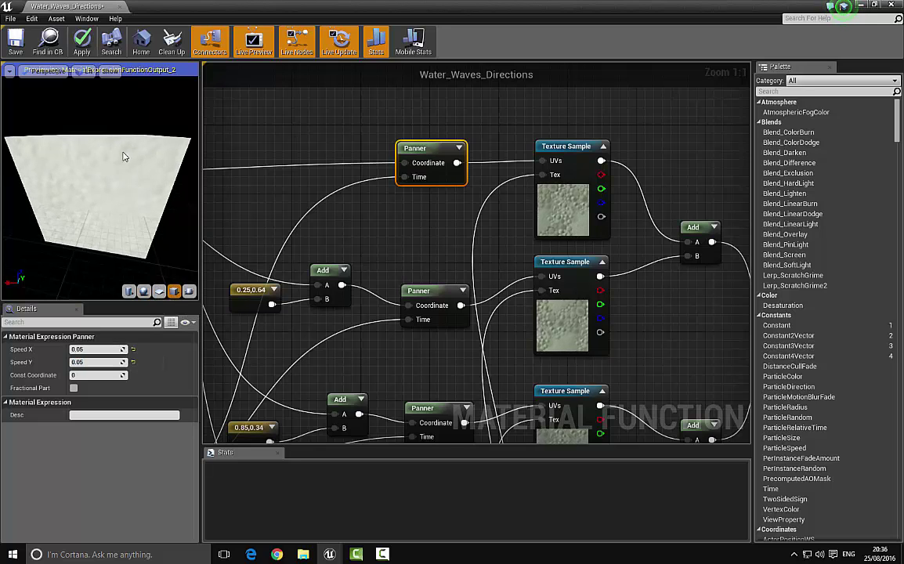
pyautogui.moveTo(123, 157); pyautogui.dragTo(225, 166)
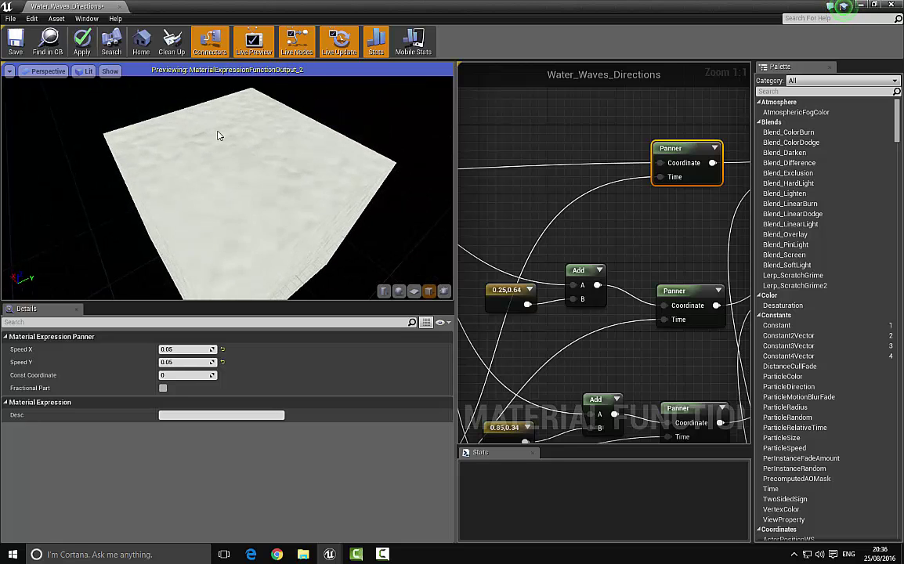